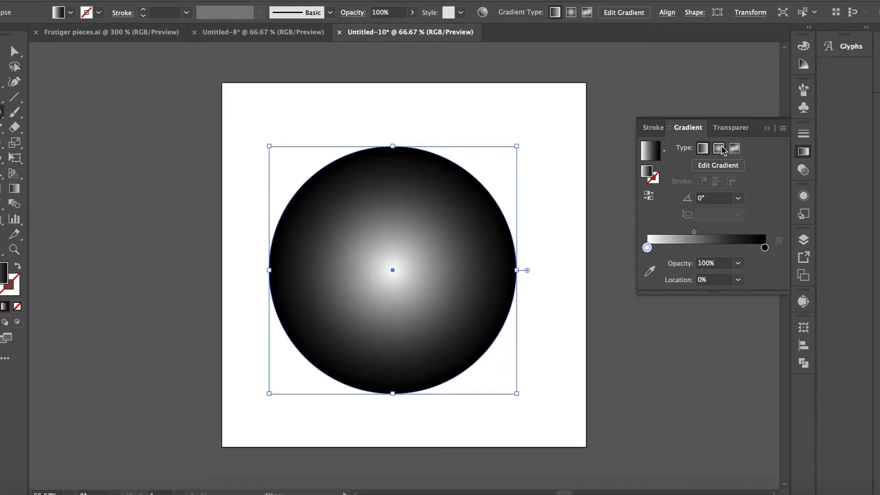
# Step: Set the circle's radial gradient to a narrow white band near the rim, with black at 87.7067% and white at 93.5495%
pyautogui.moveTo(334, 224); pyautogui.dragTo(351, 219)
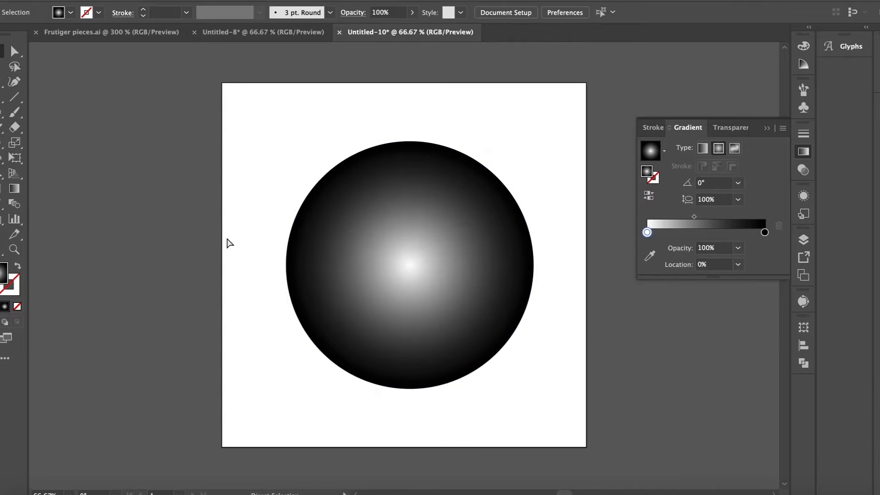
pyautogui.hotkey('ctrl', '+')
pyautogui.moveTo(654, 247); pyautogui.dragTo(751, 248)
pyautogui.doubleClick(736, 248)
pyautogui.click(634, 286)
pyautogui.click(644, 75)
pyautogui.press('a')
pyautogui.press('super+minus')
pyautogui.click(467, 213)
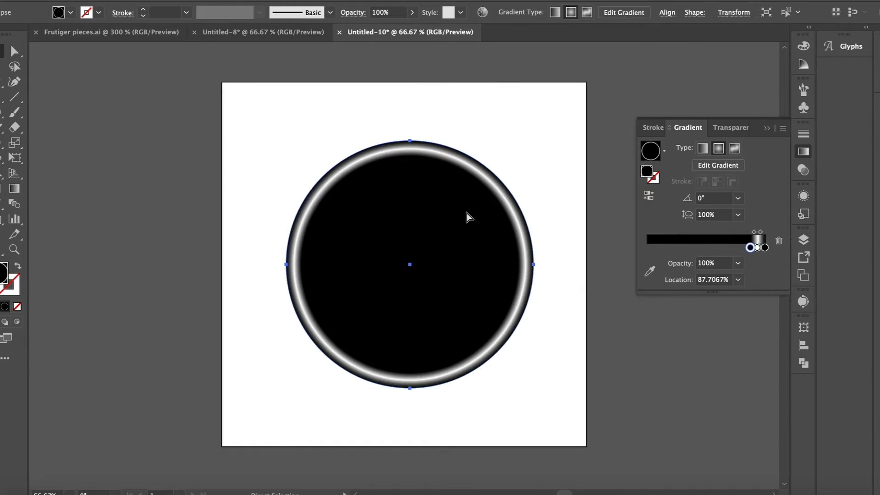
# Step: Give a copy of the circle a linear white-to-black gradient with the black stop at 83.4387%
pyautogui.press('v')
pyautogui.click(703, 148)
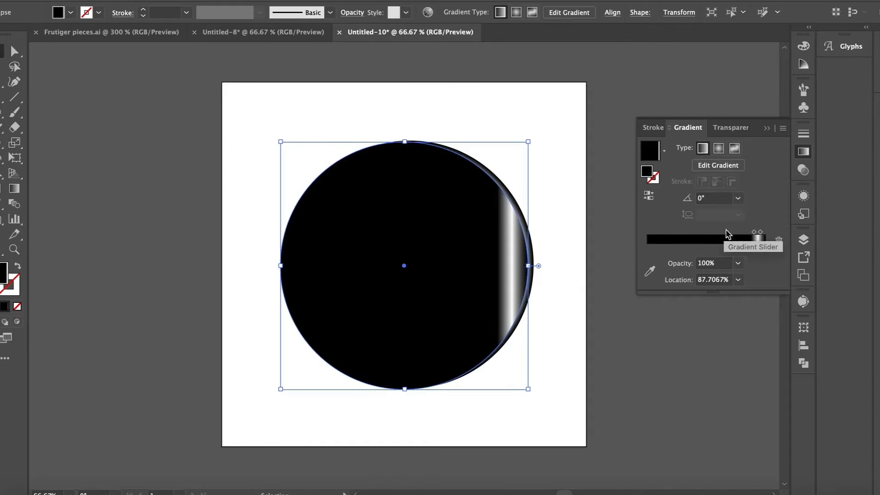
pyautogui.moveTo(750, 247); pyautogui.dragTo(732, 248)
pyautogui.moveTo(645, 248); pyautogui.dragTo(646, 248)
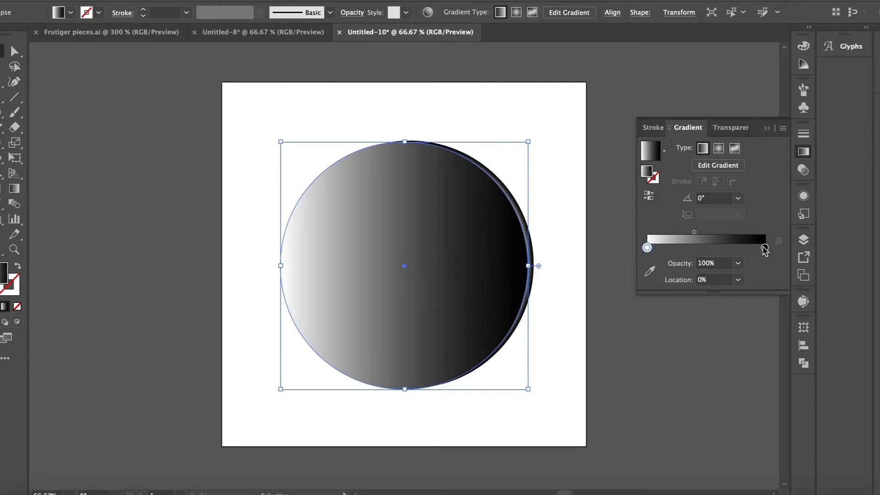
pyautogui.moveTo(765, 248); pyautogui.dragTo(745, 248)
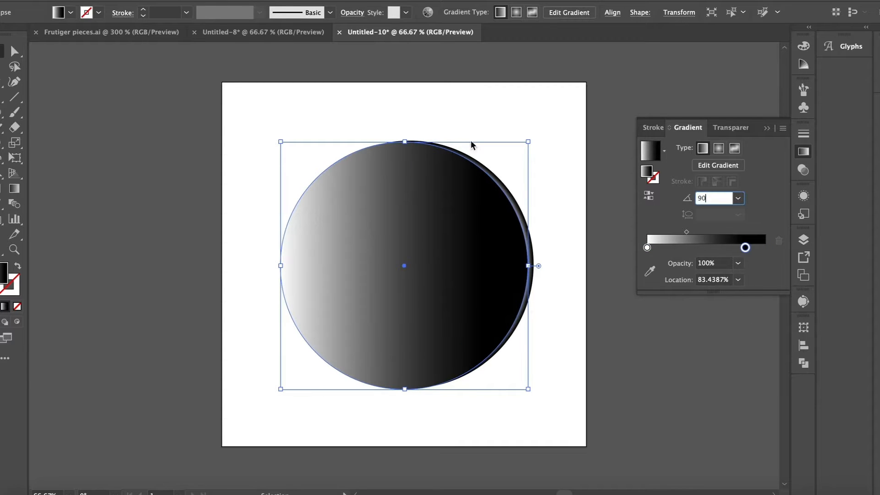
# Step: Set the copied circle's gradient angle to 90° and scale it down to fit inside the outer ring
pyautogui.write('90')
pyautogui.press('Return')
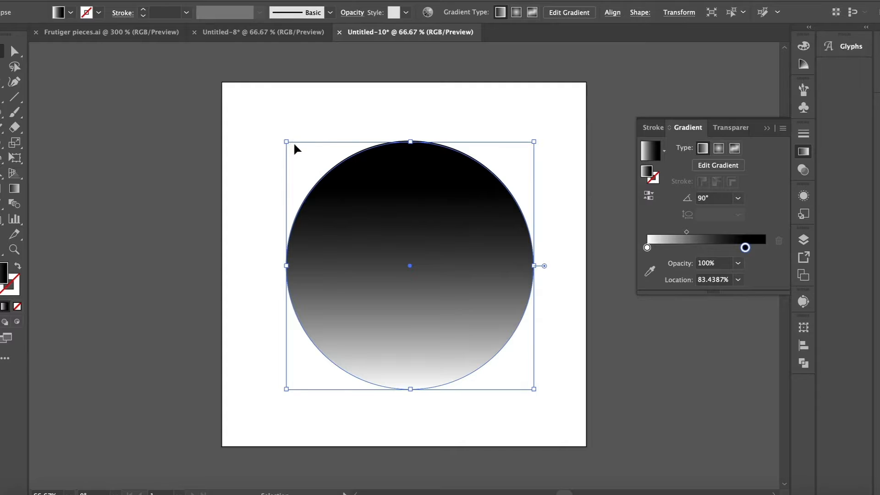
pyautogui.moveTo(287, 141); pyautogui.dragTo(301, 149)
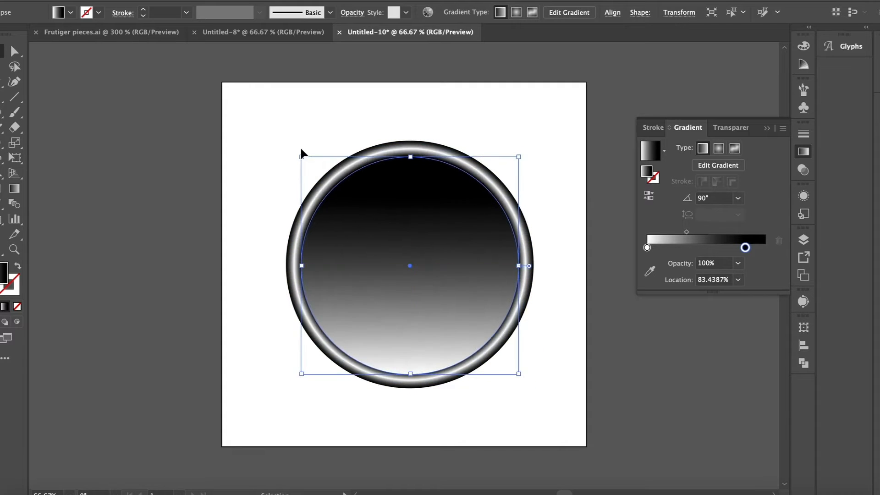
# Step: Duplicate the inner circle with a gradient angle of -90° and position the copy over the original
pyautogui.press('Left')
pyautogui.press('Left')
pyautogui.press('Left')
pyautogui.press('Left')
pyautogui.press('Left')
pyautogui.press('Left')
pyautogui.press('Left')
pyautogui.press('Left')
pyautogui.press('Left')
pyautogui.write('-90')
pyautogui.press('Return')
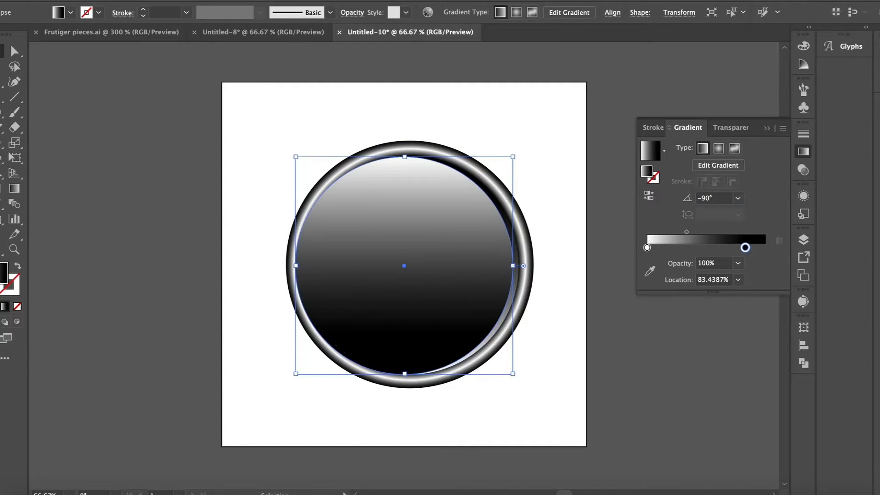
pyautogui.click(312, 109)
pyautogui.moveTo(391, 220); pyautogui.dragTo(397, 217)
pyautogui.hotkey('ctrl', '=')
pyautogui.hotkey('ctrl', '=')
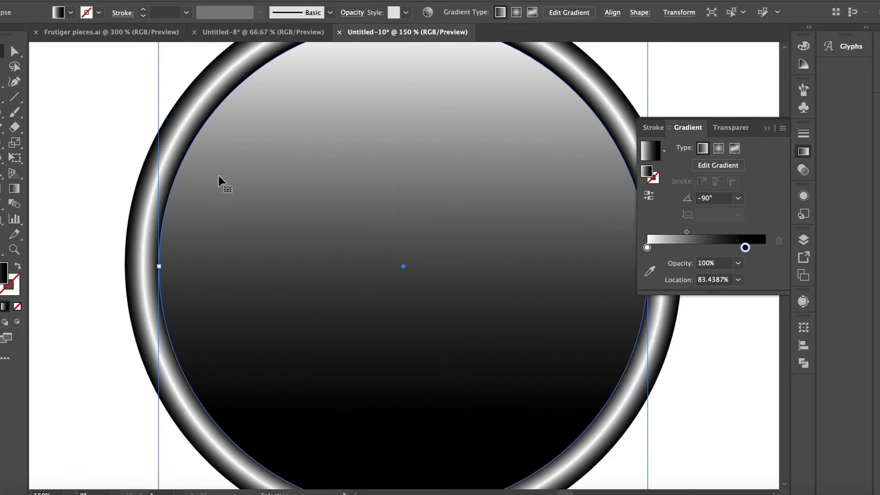
pyautogui.moveTo(154, 92); pyautogui.dragTo(180, 107)
pyautogui.hotkey('ctrl', 'z')
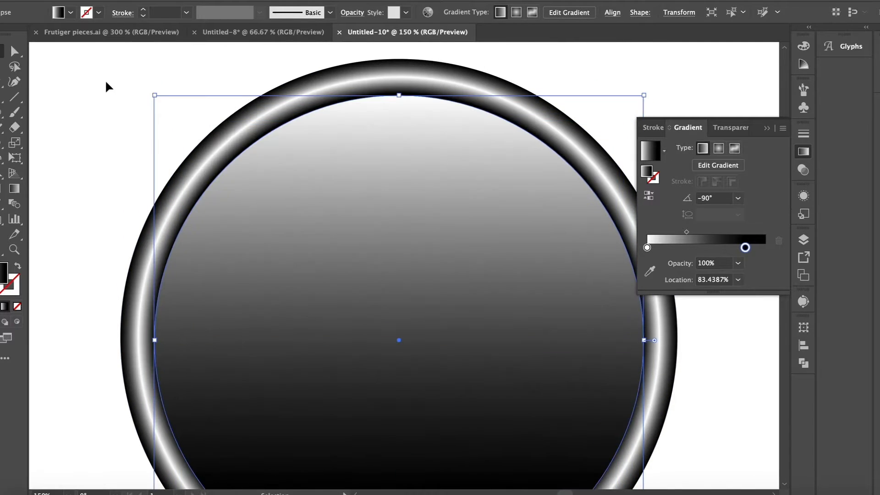
pyautogui.click(107, 80)
pyautogui.hotkey('ctrl', 'z')
# Step: Duplicate the inner circle, set the copy's gradient angle to 90°, and shrink it slightly inside the original
pyautogui.moveTo(317, 199); pyautogui.dragTo(381, 278)
pyautogui.hotkey('ctrl', 'c')
pyautogui.hotkey('ctrl', 'v')
pyautogui.write('90')
pyautogui.press('Return')
pyautogui.moveTo(155, 95); pyautogui.dragTo(161, 100)
pyautogui.click(81, 161)
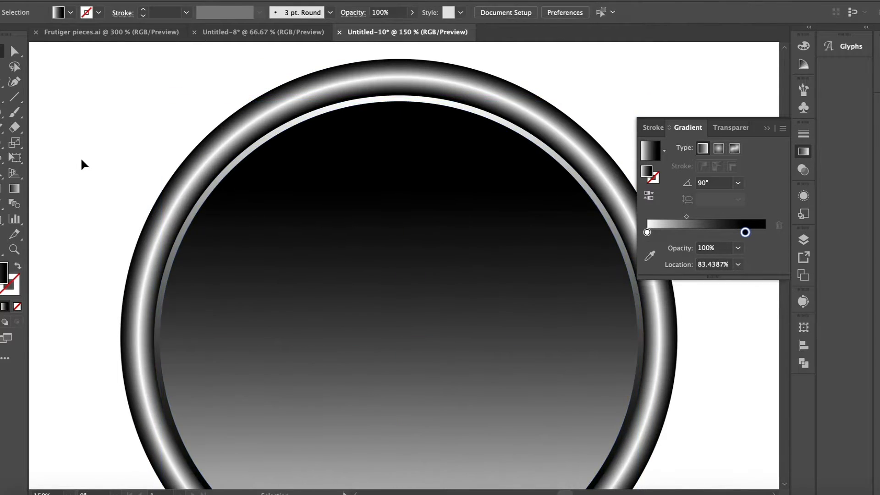
# Step: Select all the circles and centre them on one another both vertically and horizontally
pyautogui.hotkey('ctrl', '-')
pyautogui.hotkey('ctrl', '-')
pyautogui.hotkey('ctrl', '+')
pyautogui.moveTo(220, 172); pyautogui.dragTo(583, 266)
pyautogui.click(508, 13)
pyautogui.click(481, 46)
pyautogui.click(394, 47)
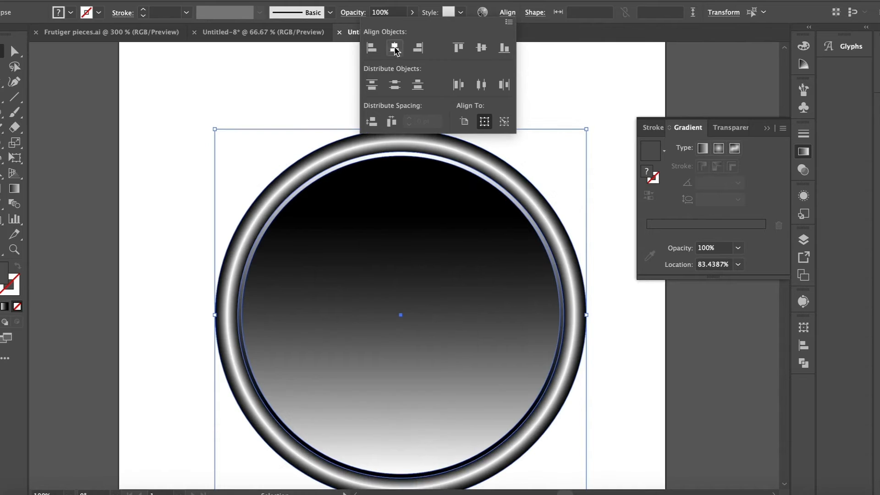
pyautogui.click(232, 78)
pyautogui.click(232, 78)
# Step: Duplicate the innermost circle with a gradient angle of -90°, centre it over the original, and shrink it slightly
pyautogui.click(366, 197)
pyautogui.press('super+c')
pyautogui.press('super+v')
pyautogui.moveTo(711, 199); pyautogui.dragTo(665, 200)
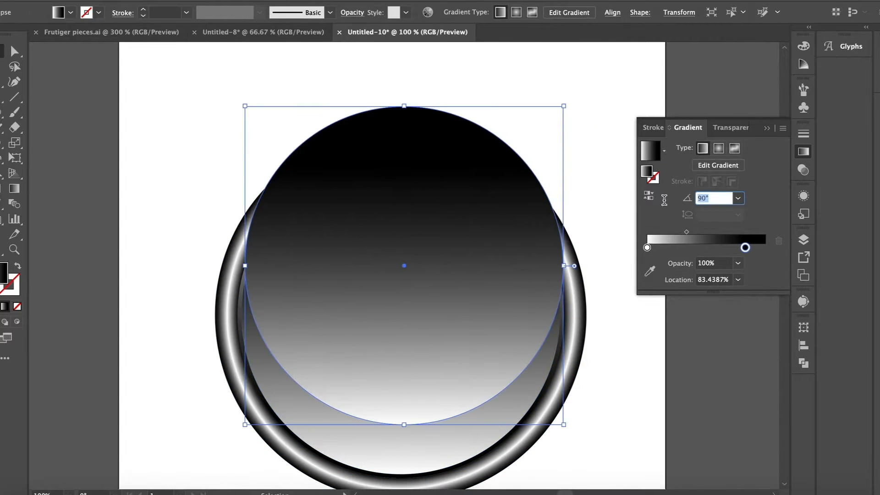
pyautogui.press('Return')
pyautogui.moveTo(453, 190); pyautogui.dragTo(449, 230)
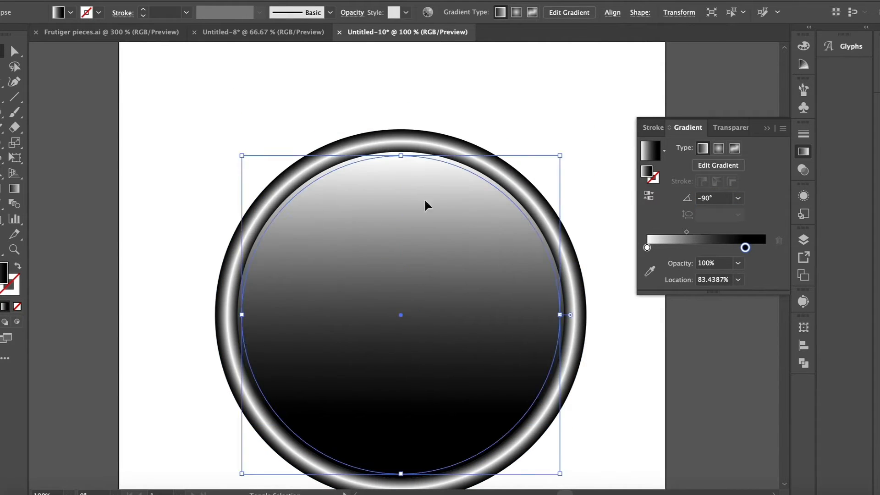
pyautogui.moveTo(242, 156); pyautogui.dragTo(248, 161)
pyautogui.click(161, 158)
pyautogui.press('super+minus')
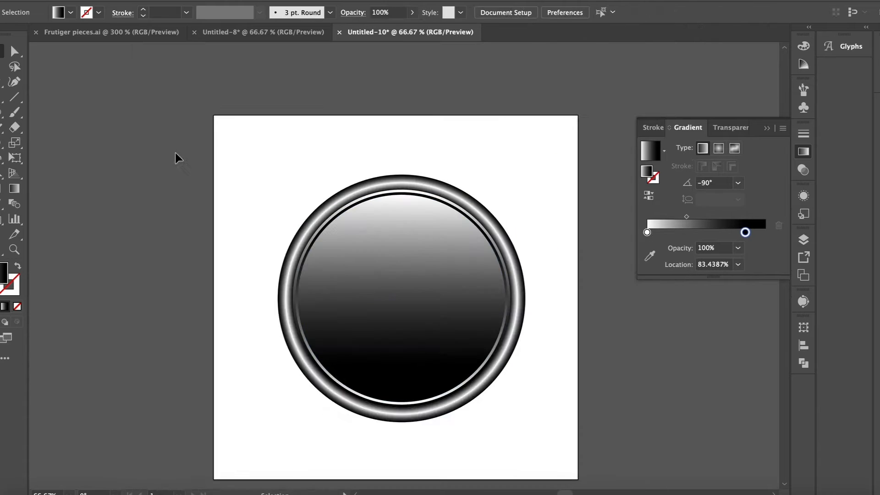
# Step: Enlarge the outer ring circle slightly around its centre
pyautogui.click(350, 197)
pyautogui.press('super+equal')
pyautogui.press('super+equal')
pyautogui.scroll(5, 349, 196)
pyautogui.moveTo(141, 123); pyautogui.dragTo(133, 118)
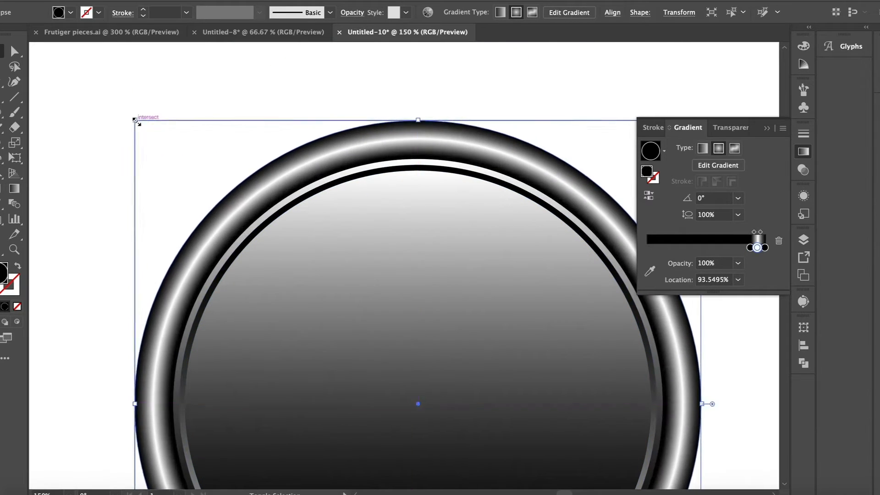
pyautogui.click(199, 118)
# Step: Enlarge the thin-rim circle with the 90° gradient slightly around its centre
pyautogui.click(313, 196)
pyautogui.press('super+equal')
pyautogui.press('super+equal')
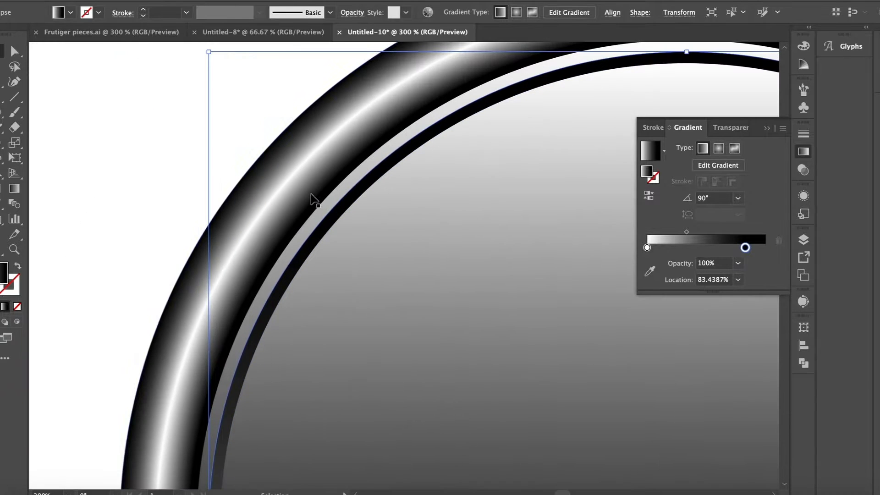
pyautogui.moveTo(210, 54); pyautogui.dragTo(207, 54)
# Step: Enlarge the innermost -90° gradient circle until only a thin dark rim separates it from the circle behind
pyautogui.click(486, 316)
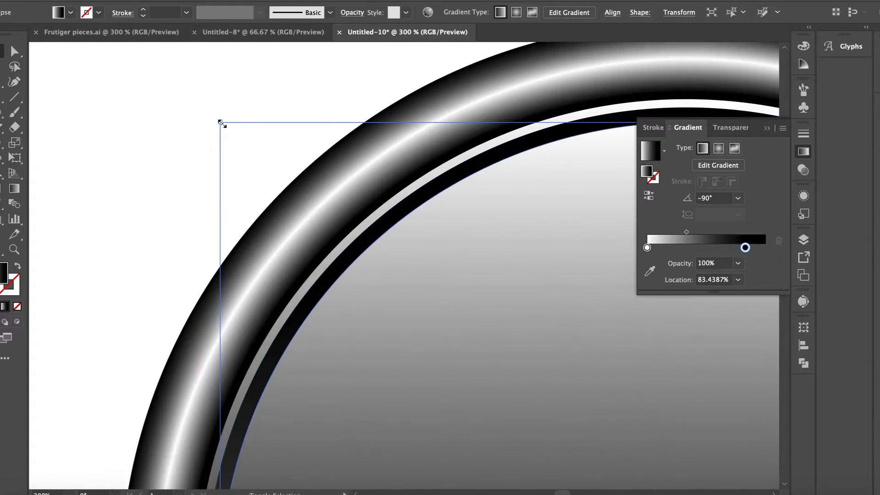
pyautogui.moveTo(222, 124); pyautogui.dragTo(210, 111)
pyautogui.click(150, 161)
pyautogui.press('super+minus')
pyautogui.press('super+minus')
pyautogui.press('super+minus')
pyautogui.press('super+minus')
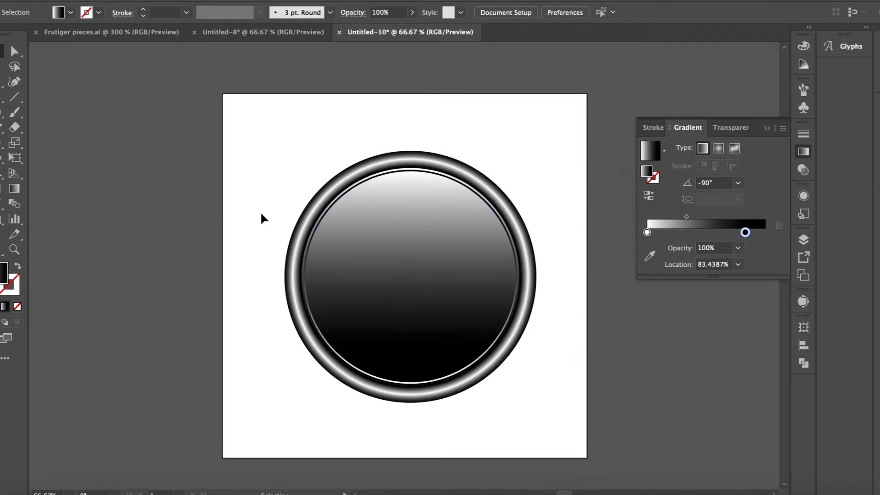
# Step: Duplicate the innermost circle, give the copy a radial gradient, and move it off the artboard to the right
pyautogui.click(371, 259)
pyautogui.press('super+c')
pyautogui.press('super+v')
pyautogui.click(719, 148)
pyautogui.click(561, 167)
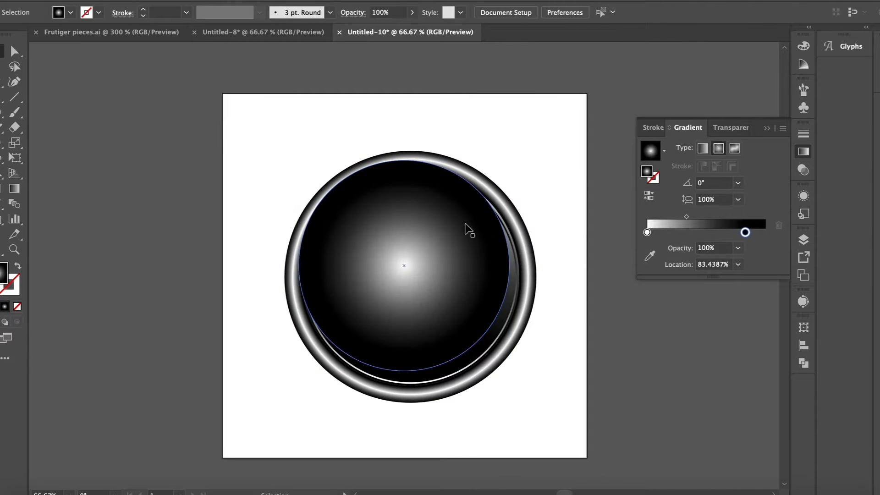
pyautogui.moveTo(457, 226); pyautogui.dragTo(570, 271)
pyautogui.hscroll(10, 570, 271)
pyautogui.moveTo(84, 262); pyautogui.dragTo(384, 276)
pyautogui.press('super+shift+a')
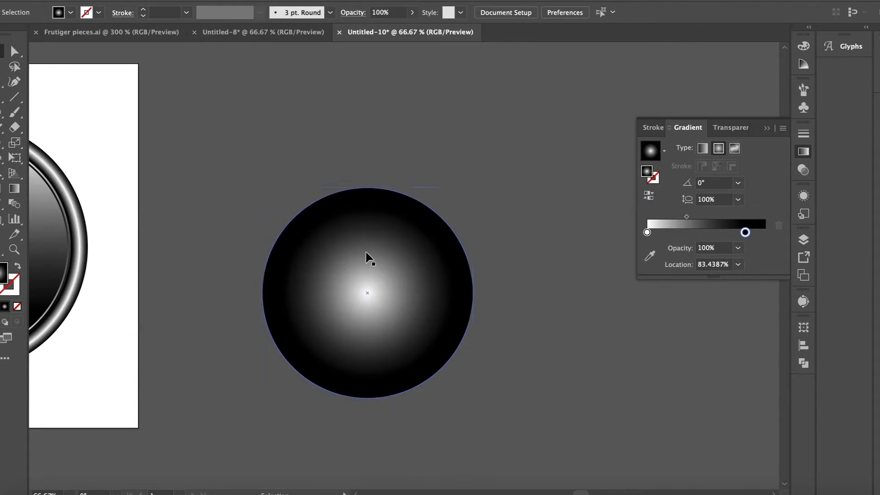
# Step: Set the copied circle's white gradient stop to 24.7694% and shift the gradient's focal point toward the circle's upper-left
pyautogui.click(369, 258)
pyautogui.press('g')
pyautogui.press('super+plus')
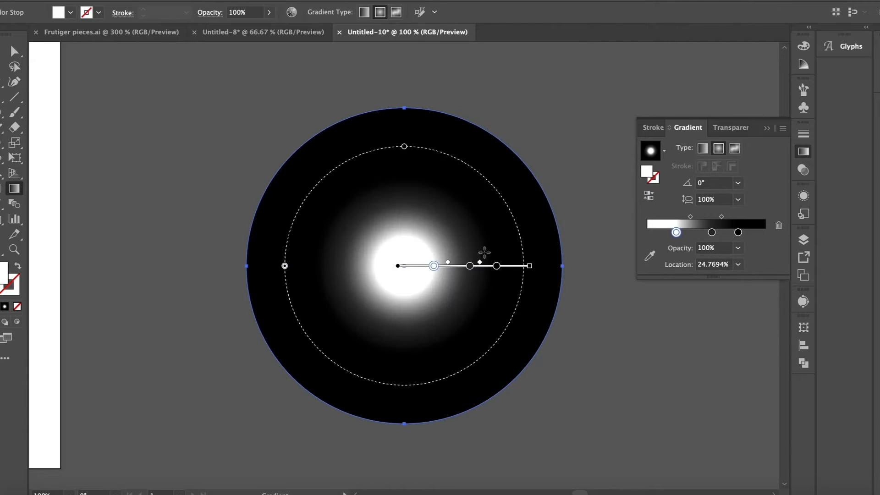
pyautogui.moveTo(481, 264); pyautogui.dragTo(493, 264)
pyautogui.moveTo(398, 266)
pyautogui.mouseDown()
pyautogui.moveTo(327, 266)
pyautogui.moveTo(301, 230)
pyautogui.mouseUp()
pyautogui.moveTo(358, 250); pyautogui.dragTo(374, 286)
pyautogui.press('super+z')
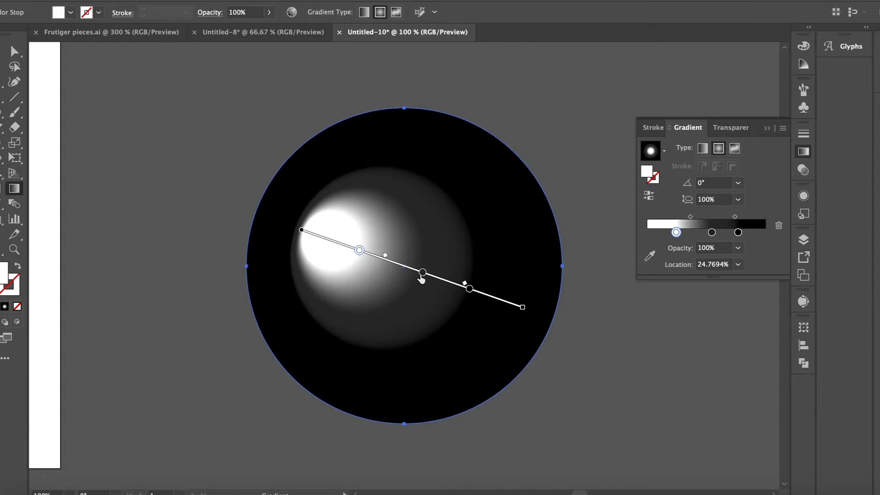
pyautogui.press('super+z')
# Step: Push the highlight further out, expand the gradient radius to the circle's edge, and set the white stop to 24.4345%
pyautogui.moveTo(301, 230); pyautogui.dragTo(293, 225)
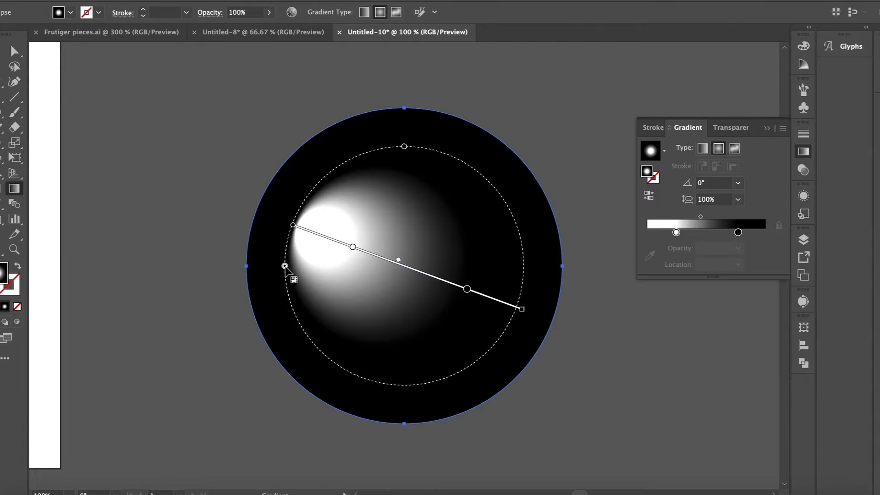
pyautogui.moveTo(285, 266); pyautogui.dragTo(247, 266)
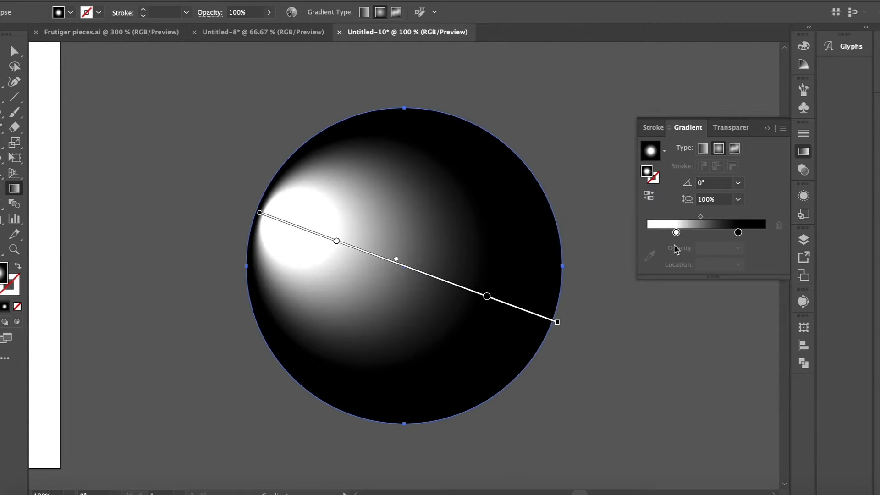
pyautogui.moveTo(676, 232)
pyautogui.mouseDown()
pyautogui.moveTo(660, 232)
pyautogui.moveTo(686, 232)
pyautogui.moveTo(676, 232)
pyautogui.mouseUp()
pyautogui.press('v')
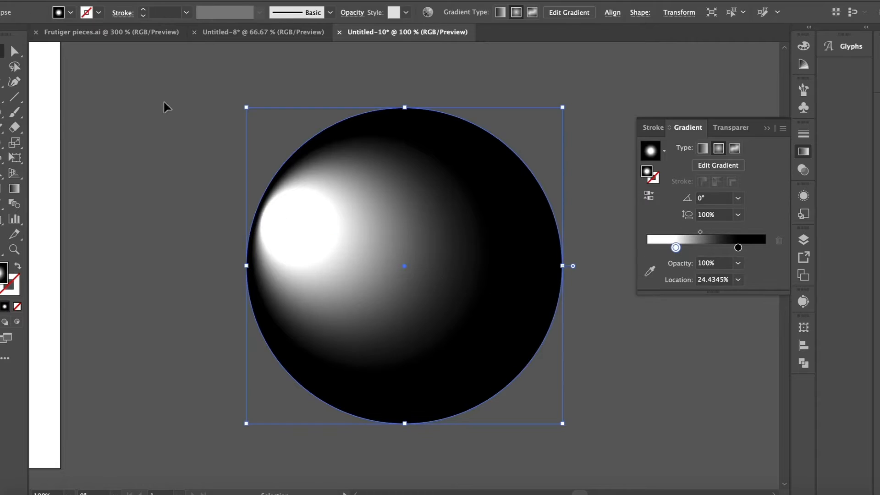
# Step: Scale down the highlighted sphere beside the artboard
pyautogui.hotkey('ctrl', '-')
pyautogui.hotkey('ctrl', '-')
pyautogui.hotkey('ctrl', '-')
pyautogui.hotkey('ctrl', '-')
pyautogui.moveTo(365, 225); pyautogui.dragTo(390, 235)
pyautogui.click(390, 193)
# Step: Duplicate the speaker's concentric circles and delete the outer ring from the copy
pyautogui.hscroll(-4, 390, 193)
pyautogui.hotkey('ctrl', '+')
pyautogui.hotkey('ctrl', '+')
pyautogui.moveTo(395, 164); pyautogui.dragTo(328, 215)
pyautogui.scroll(4, 327, 214)
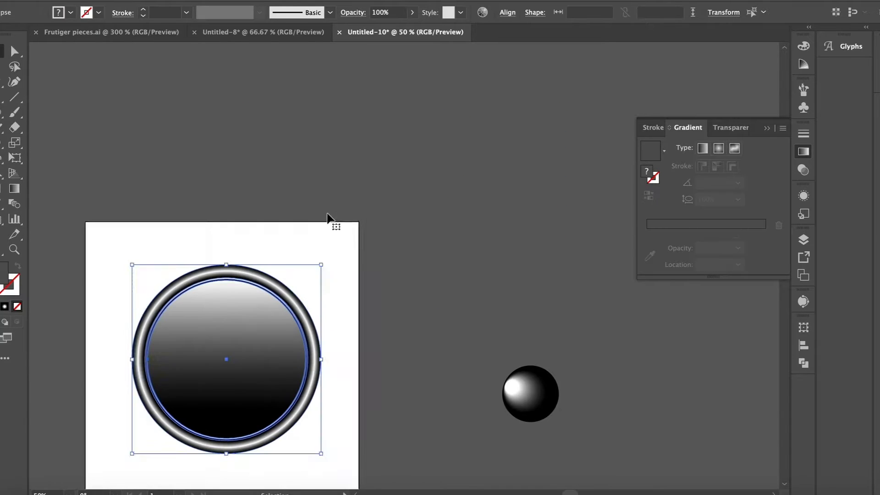
pyautogui.hotkey('ctrl', 'c')
pyautogui.hotkey('ctrl', 'v')
pyautogui.click(306, 109)
pyautogui.click(356, 191)
pyautogui.press('Delete')
# Step: Scale down the copied circles beside the artboard and delete the innermost circle from them
pyautogui.moveTo(357, 143); pyautogui.dragTo(403, 202)
pyautogui.moveTo(486, 183); pyautogui.dragTo(428, 200)
pyautogui.click(428, 200)
pyautogui.click(412, 252)
pyautogui.hotkey('ctrl', '+')
pyautogui.press('v')
pyautogui.hotkey('ctrl', '+')
pyautogui.hotkey('ctrl', '+')
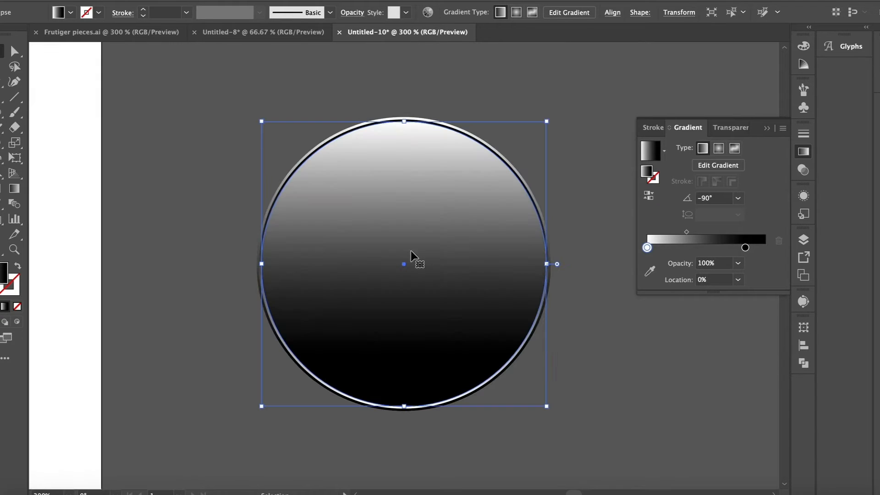
pyautogui.press('Delete')
# Step: Shrink the copy's 90° gradient circle slightly to thicken the rim around it
pyautogui.moveTo(318, 101); pyautogui.dragTo(402, 201)
pyautogui.scroll(-1, 384, 217)
pyautogui.click(337, 208)
pyautogui.hotkey('ctrl', '+')
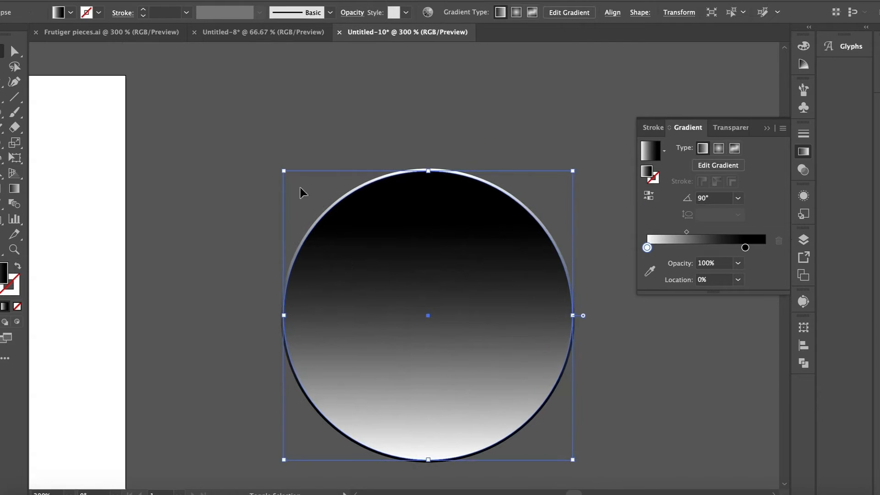
pyautogui.moveTo(288, 172); pyautogui.dragTo(452, 304)
pyautogui.click(320, 155)
# Step: Move the small pair of rim circles onto the centre of the speaker
pyautogui.hotkey('ctrl', '-')
pyautogui.hotkey('ctrl', '-')
pyautogui.hotkey('ctrl', '-')
pyautogui.scroll(-2, 452, 304)
pyautogui.hscroll(-2, 451, 304)
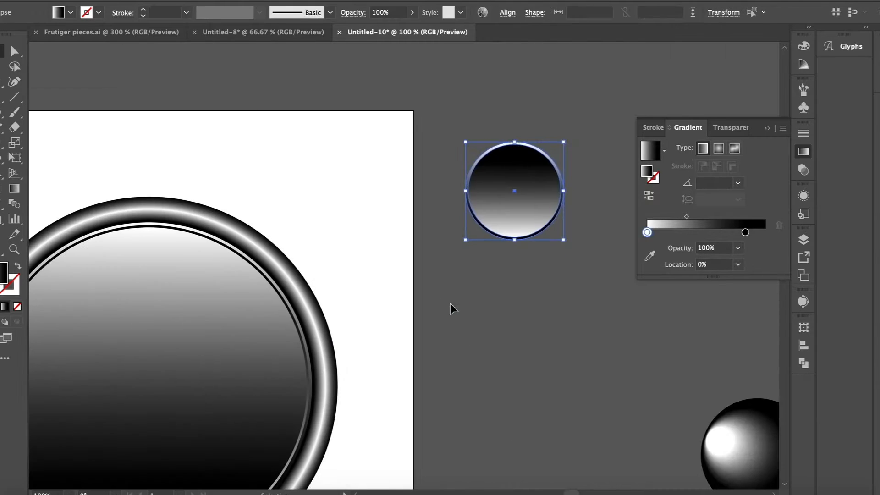
pyautogui.moveTo(503, 201); pyautogui.dragTo(137, 400)
pyautogui.hotkey('ctrl', '-')
# Step: Bring the highlighted sphere to the front, place it inside the small centre ring, and scale it down to fit
pyautogui.click(444, 350)
pyautogui.moveTo(698, 380); pyautogui.dragTo(360, 345)
pyautogui.hotkey('ctrl', 'x')
pyautogui.hotkey('ctrl', 'v')
pyautogui.moveTo(405, 272); pyautogui.dragTo(308, 343)
pyautogui.moveTo(270, 298); pyautogui.dragTo(281, 308)
# Step: Select all the speaker's parts and align their centres horizontally
pyautogui.moveTo(191, 197); pyautogui.dragTo(474, 386)
pyautogui.click(513, 15)
pyautogui.click(394, 49)
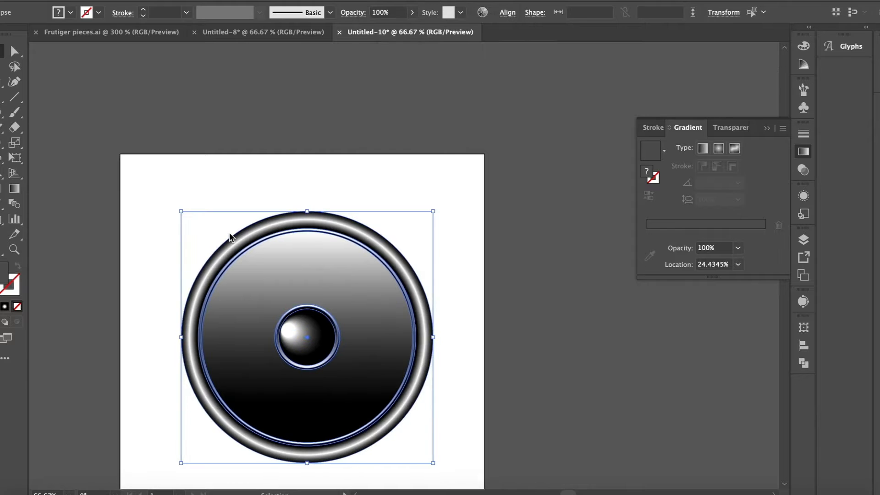
pyautogui.hotkey('ctrl', '=')
pyautogui.click(141, 261)
pyautogui.click(768, 128)
pyautogui.hotkey('ctrl', '-')
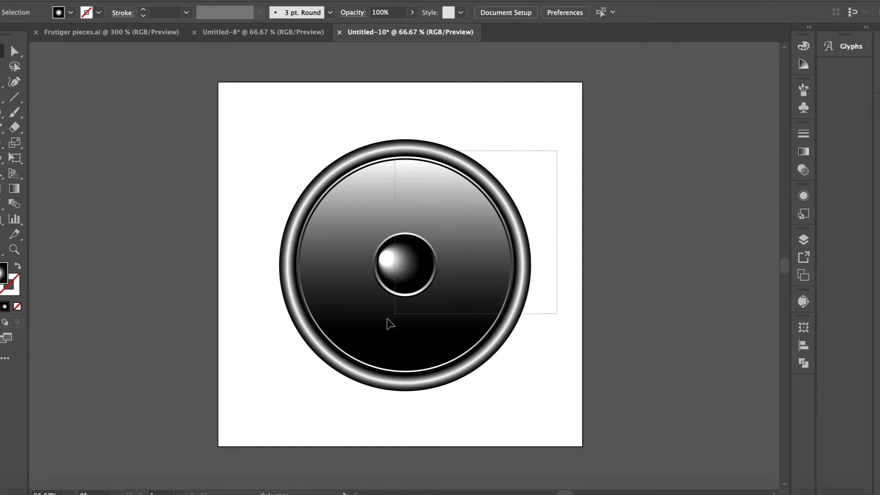
# Step: Scale the whole speaker down to about a quarter of its size around its centre
pyautogui.hotkey('ctrl', 'a')
pyautogui.moveTo(531, 140); pyautogui.dragTo(438, 210)
pyautogui.click(450, 202)
# Step: Reverse the large inner circle's linear gradient to black-to-white, with black at 1.4447% and an angle of -45°
pyautogui.hotkey('ctrl', '=')
pyautogui.hotkey('ctrl', '=')
pyautogui.hotkey('ctrl', '=')
pyautogui.click(383, 210)
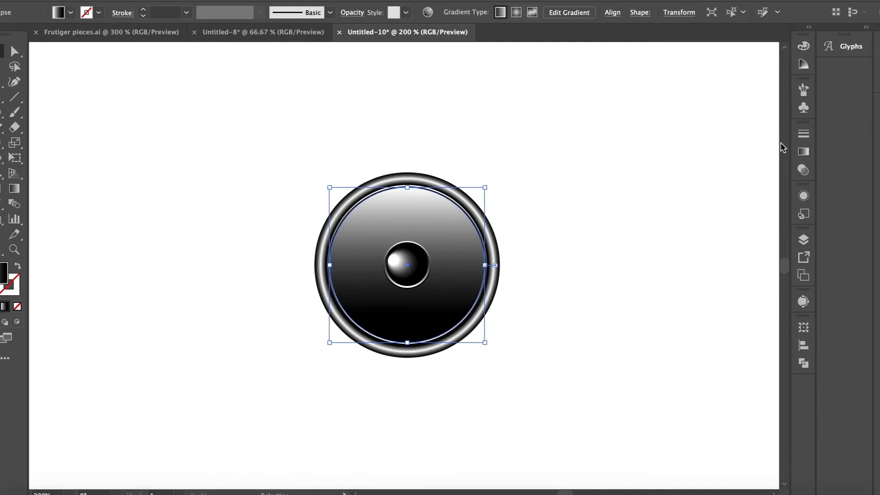
pyautogui.click(803, 152)
pyautogui.moveTo(648, 247); pyautogui.dragTo(733, 250)
pyautogui.moveTo(746, 248); pyautogui.dragTo(649, 251)
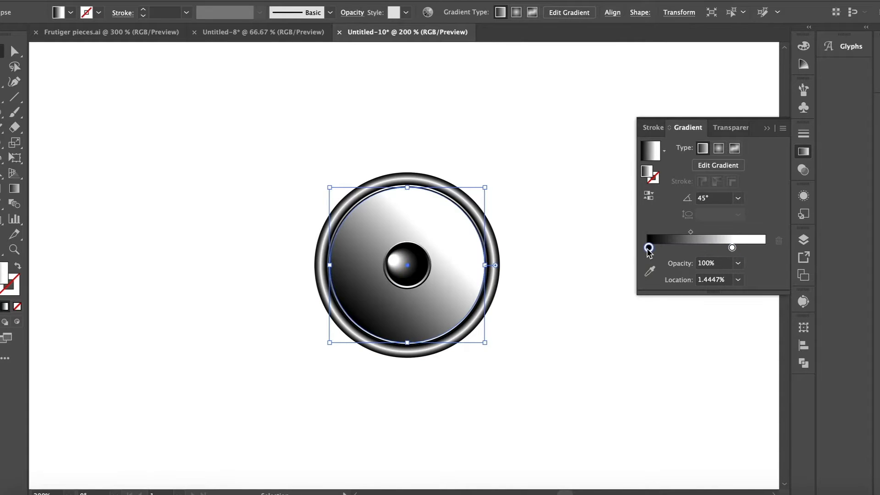
pyautogui.write('-45')
pyautogui.press('Return')
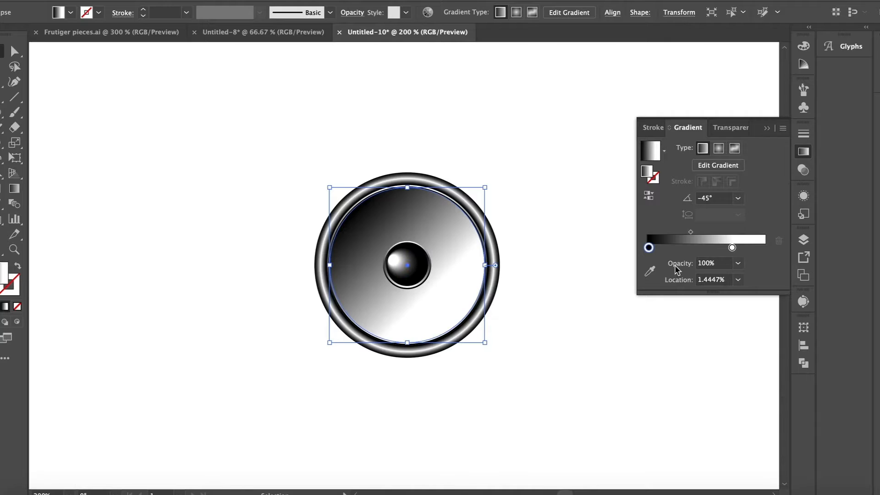
# Step: Reverse the large inner circle's linear gradient to white at 0% fading to black at 72.2636%
pyautogui.click(682, 248)
pyautogui.moveTo(733, 250); pyautogui.dragTo(734, 271)
pyautogui.moveTo(744, 249); pyautogui.dragTo(647, 248)
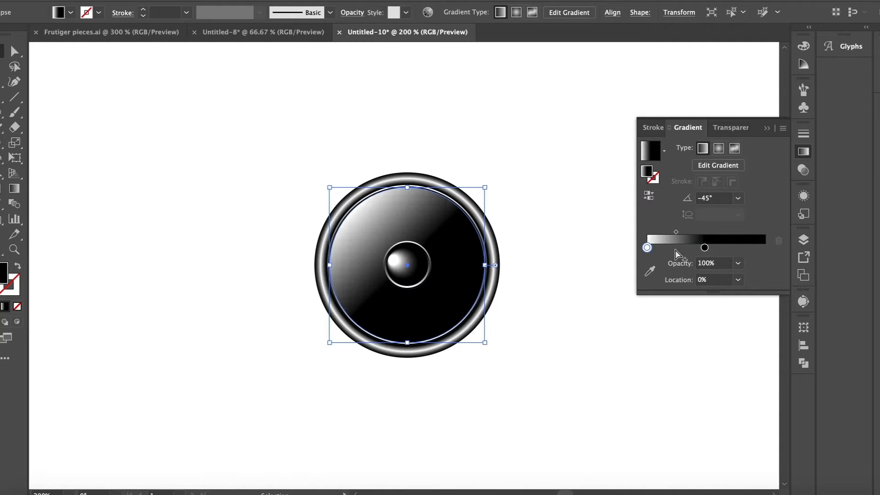
pyautogui.moveTo(725, 249); pyautogui.dragTo(733, 249)
pyautogui.click(581, 378)
# Step: Select all parts of the speaker, scale it down around its centre, and move it far to the left
pyautogui.moveTo(523, 390); pyautogui.dragTo(431, 289)
pyautogui.click(227, 218)
pyautogui.moveTo(266, 159); pyautogui.dragTo(520, 398)
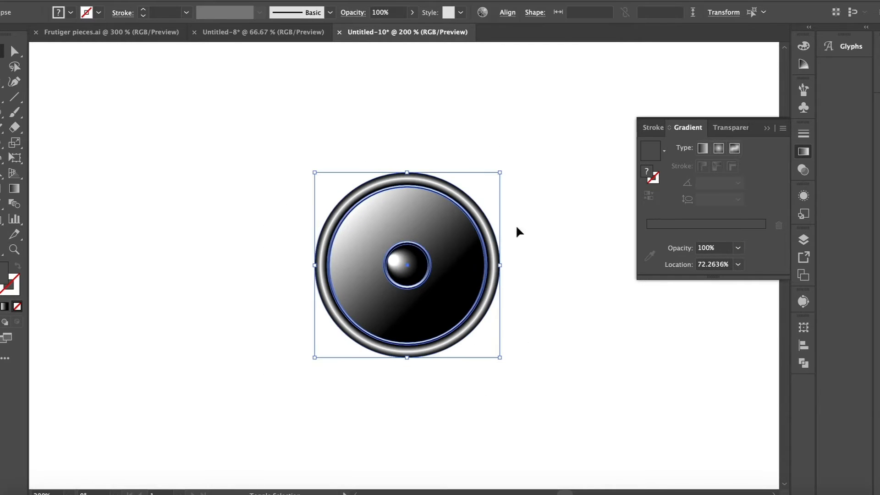
pyautogui.moveTo(500, 173); pyautogui.dragTo(460, 208)
pyautogui.moveTo(412, 255); pyautogui.dragTo(132, 259)
# Step: Duplicate the speaker horizontally and repeat the copy to form an evenly spaced row of six speakers
pyautogui.moveTo(117, 254); pyautogui.dragTo(229, 254)
pyautogui.press('super+d')
pyautogui.press('super+d')
pyautogui.press('super+d')
pyautogui.press('super+d')
pyautogui.click(277, 116)
pyautogui.hscroll(-2, 277, 116)
# Step: Change the black gradient stops of the second and third speakers' large inner circles to orange and blue
pyautogui.click(273, 252)
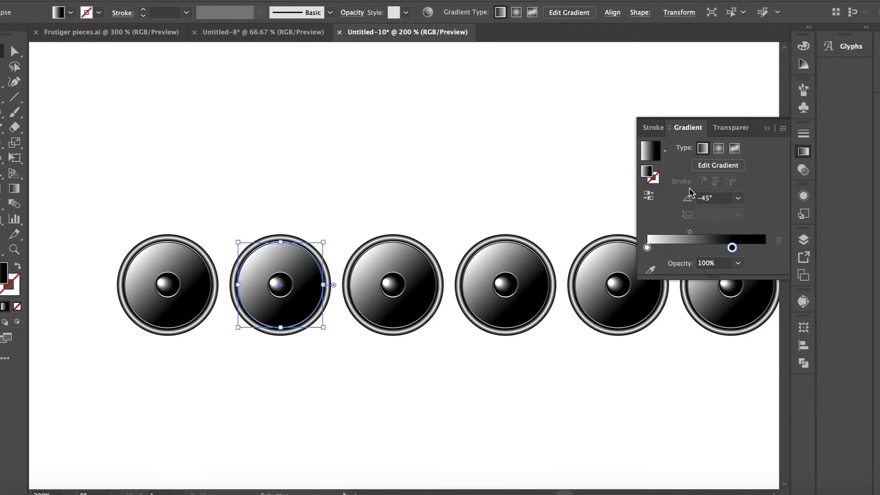
pyautogui.doubleClick(732, 248)
pyautogui.click(710, 289)
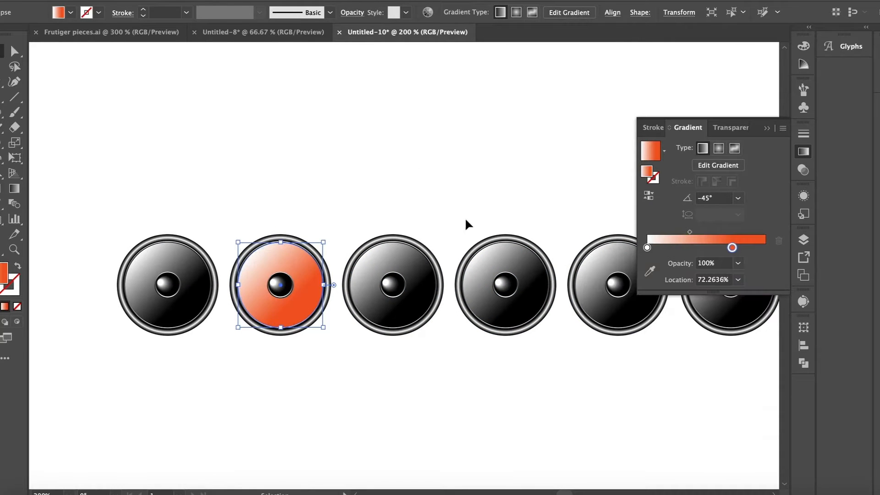
pyautogui.doubleClick(732, 248)
pyautogui.click(717, 289)
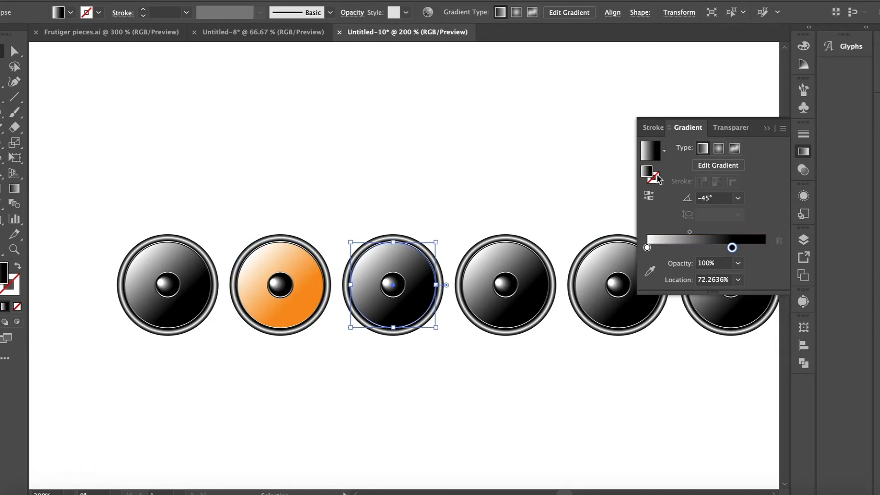
pyautogui.doubleClick(732, 248)
pyautogui.click(668, 302)
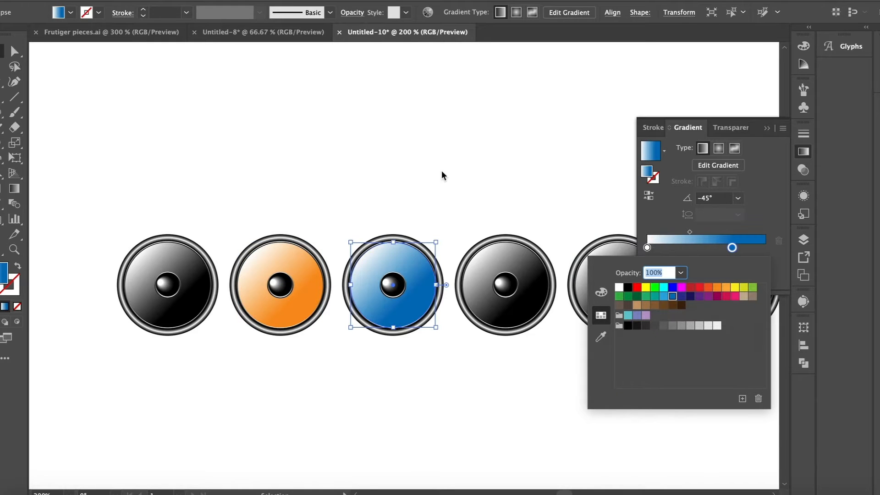
# Step: Recolour the fourth speaker's black gradient stops: light green for the large inner circle and darker green for the centre sphere
pyautogui.click(507, 243)
pyautogui.doubleClick(732, 248)
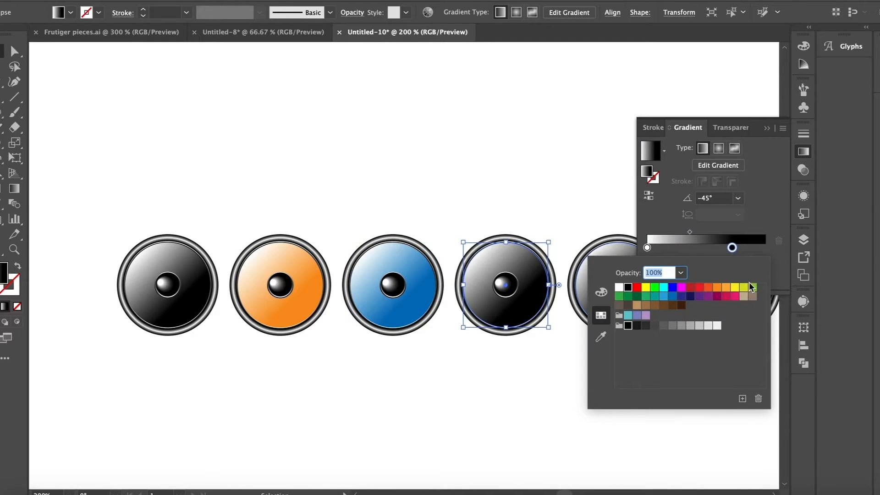
pyautogui.click(752, 288)
pyautogui.click(579, 188)
pyautogui.hotkey('ctrl', '=')
pyautogui.click(569, 308)
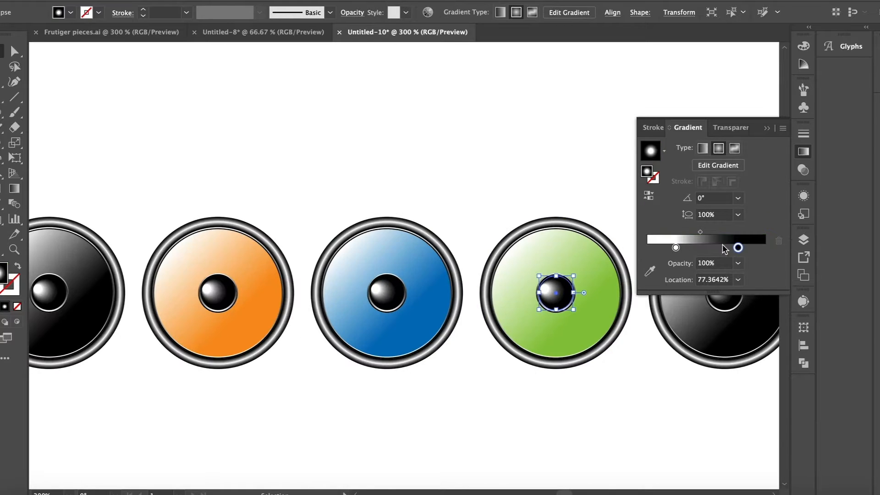
pyautogui.doubleClick(737, 248)
pyautogui.click(619, 300)
pyautogui.click(498, 155)
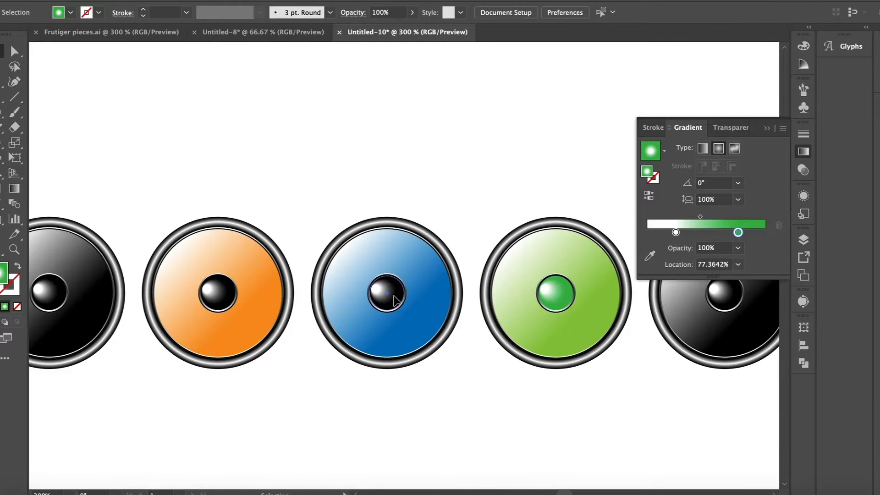
# Step: Change the black gradient stop of the third speaker's centre sphere to medium blue
pyautogui.click(385, 303)
pyautogui.doubleClick(738, 248)
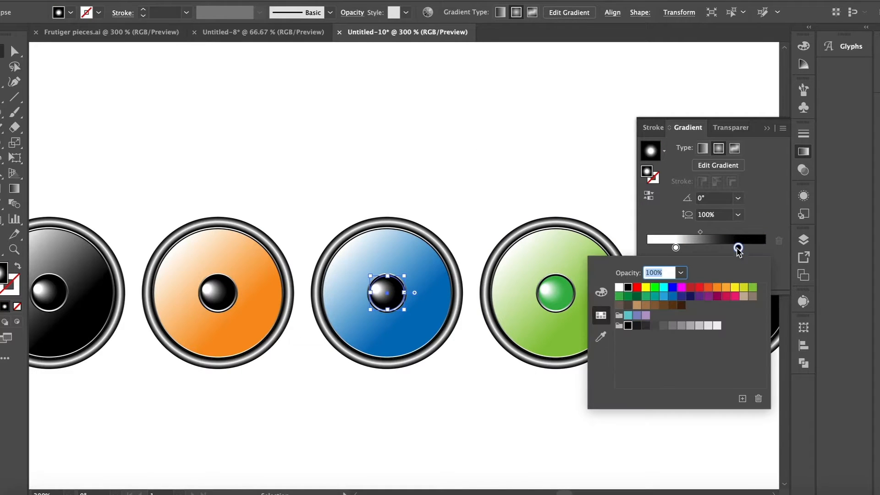
pyautogui.click(681, 297)
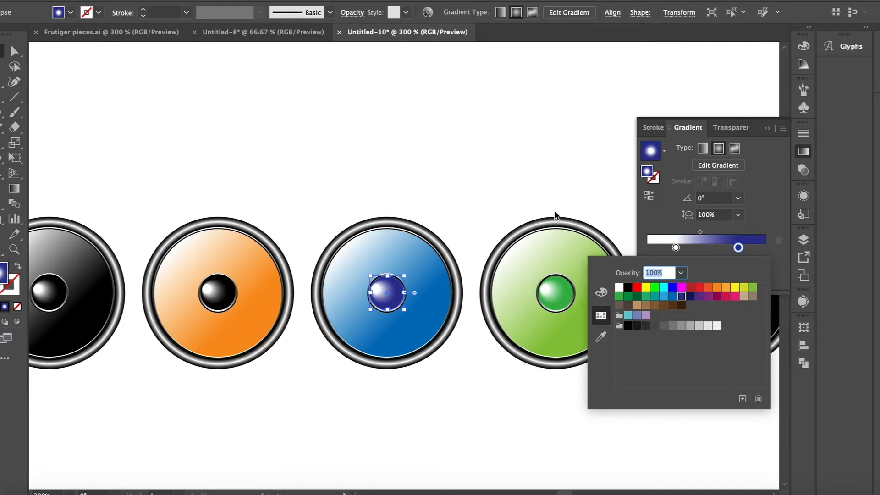
pyautogui.click(673, 296)
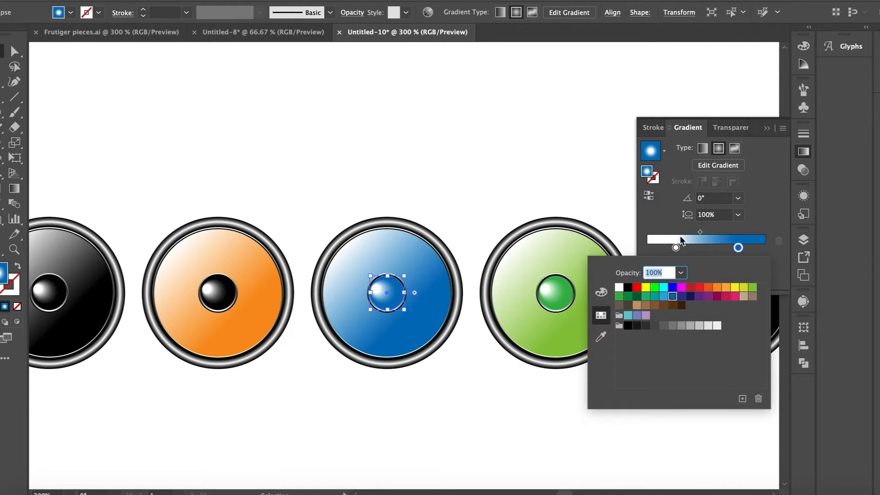
pyautogui.click(664, 298)
pyautogui.click(672, 297)
pyautogui.click(436, 264)
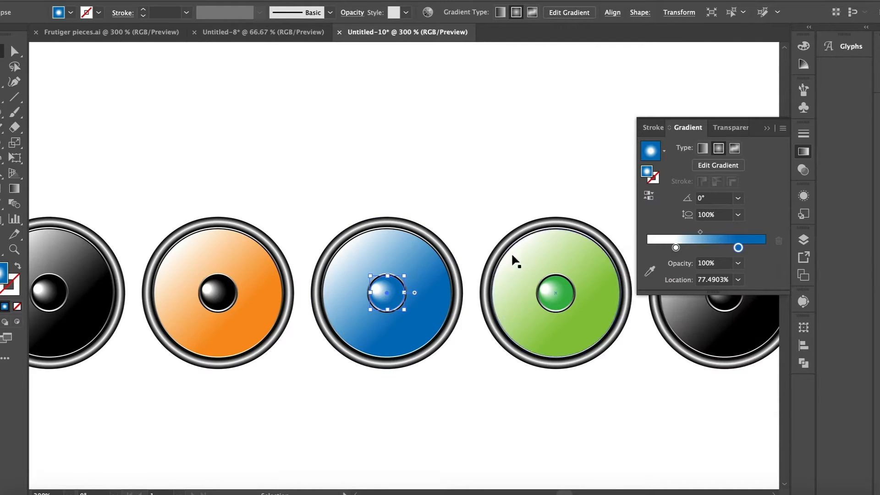
# Step: Change the third speaker's large inner circle gradient stop to a lighter blue than its centre sphere
pyautogui.click(427, 271)
pyautogui.doubleClick(732, 249)
pyautogui.click(664, 298)
pyautogui.click(449, 167)
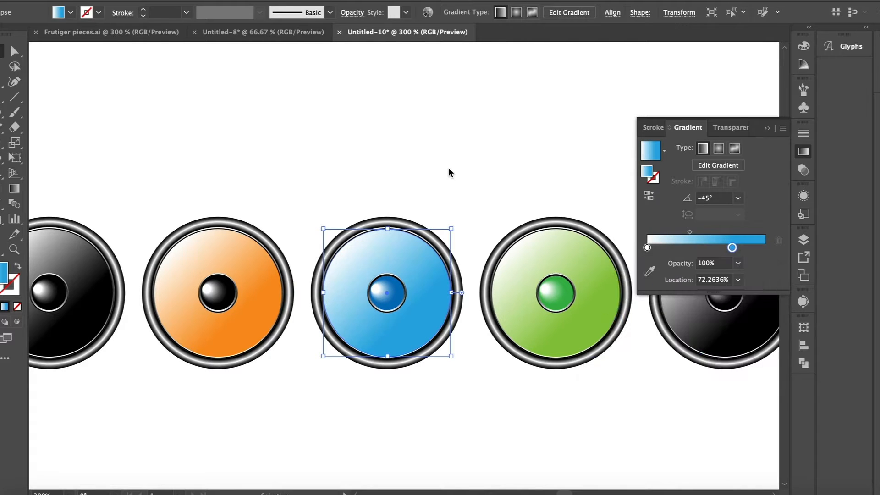
pyautogui.click(447, 168)
# Step: Change the second speaker's large inner circle gradient stop to a lighter orange
pyautogui.click(234, 267)
pyautogui.doubleClick(732, 248)
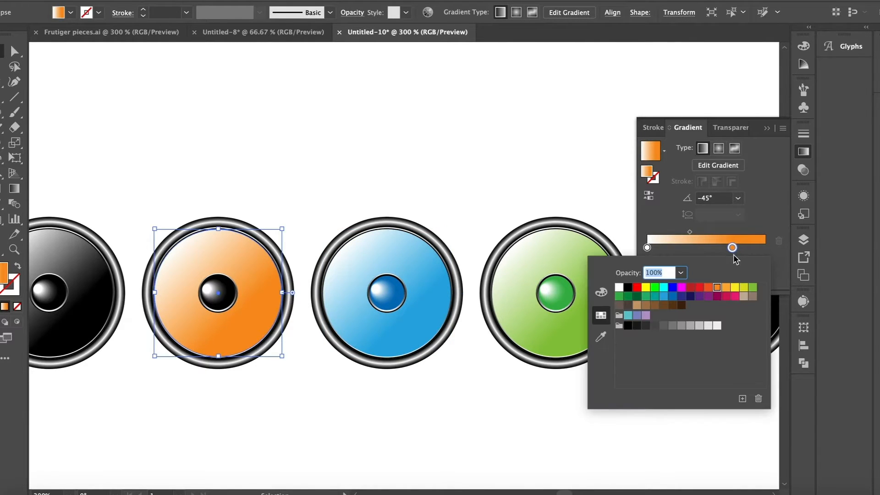
pyautogui.click(727, 288)
pyautogui.click(428, 194)
# Step: Change the black gradient stop of the second speaker's centre sphere to orange and collapse the gradient settings
pyautogui.click(233, 289)
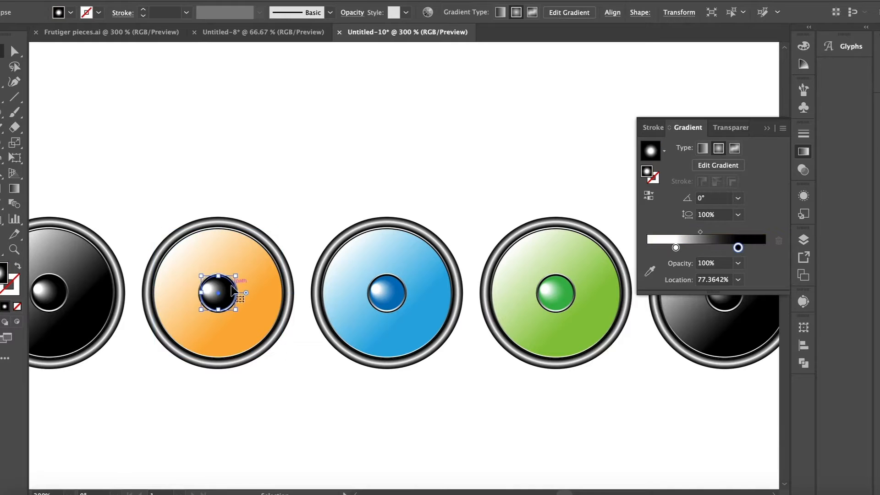
pyautogui.doubleClick(738, 248)
pyautogui.click(728, 289)
pyautogui.click(429, 169)
pyautogui.click(440, 160)
pyautogui.hotkey('ctrl', '-')
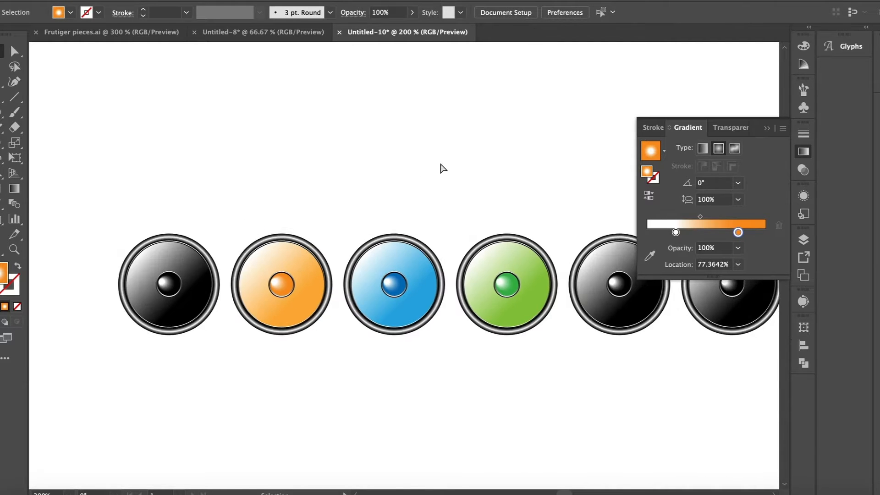
pyautogui.hotkey('ctrl', '+')
pyautogui.click(766, 128)
pyautogui.hscroll(-2, 582, 120)
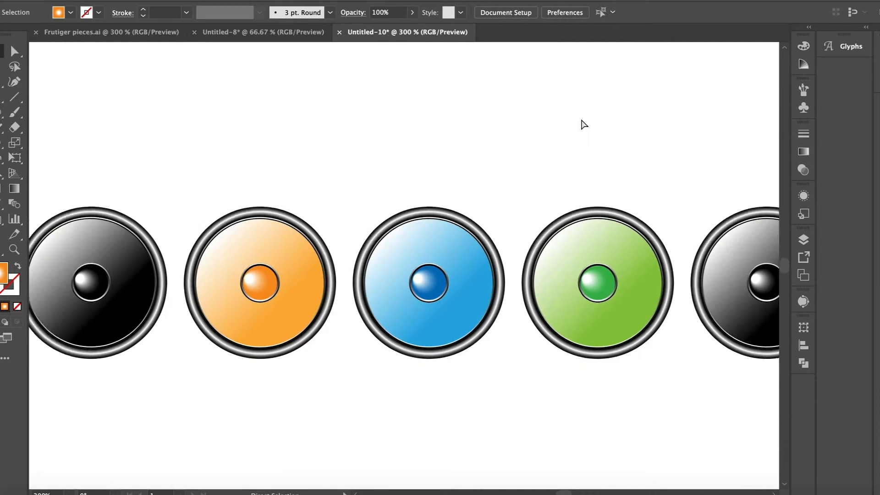
# Step: Paste separate copies of the orange, blue and green speakers above the row and group each one
pyautogui.hotkey('ctrl', '-')
pyautogui.hotkey('ctrl', '-')
pyautogui.scroll(2, 589, 94)
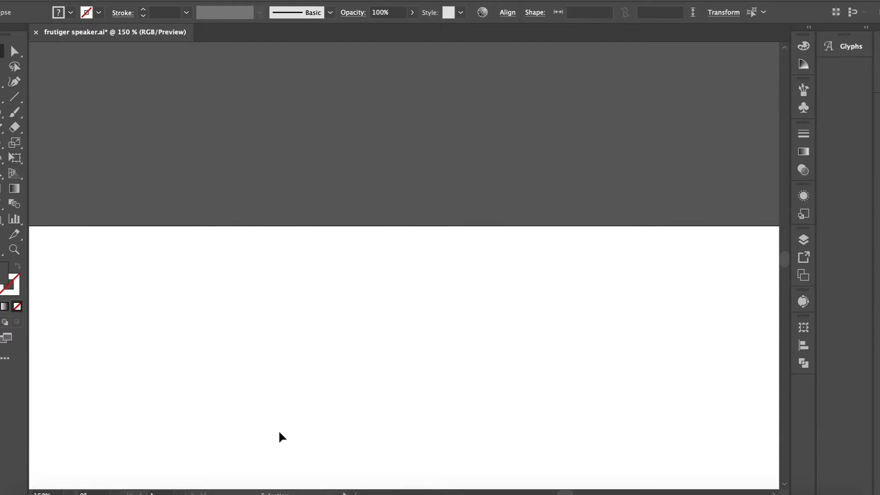
pyautogui.press('cmd+v')
pyautogui.click(150, 1)
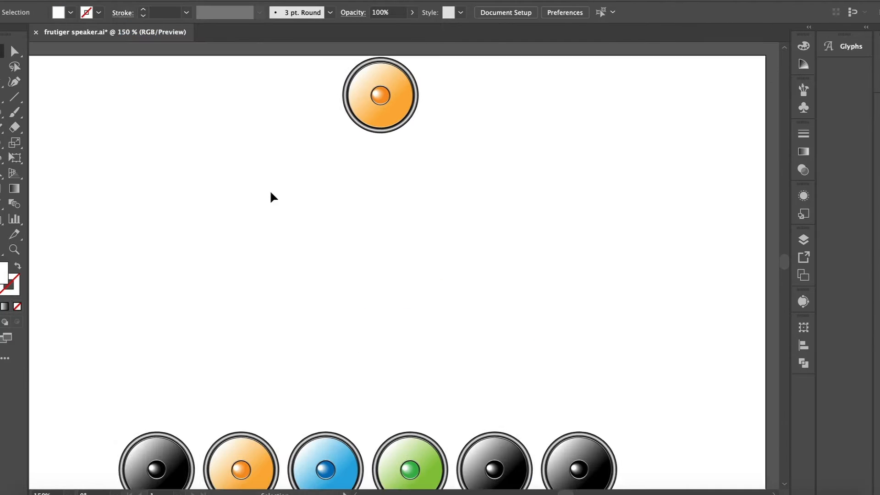
pyautogui.moveTo(311, 354); pyautogui.dragTo(418, 484)
pyautogui.press('cmd+c')
pyautogui.press('cmd+v')
pyautogui.click(150, 1)
pyautogui.click(151, 31)
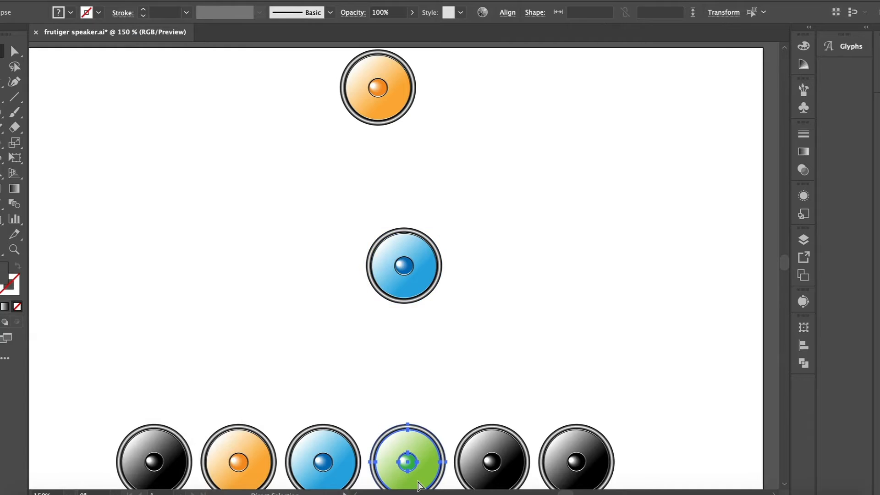
pyautogui.press('super+c')
pyautogui.press('super+v')
pyautogui.click(150, 1)
pyautogui.click(150, 31)
# Step: Enlarge the orange speaker copy and place the blue one partly behind its upper-right edge
pyautogui.moveTo(421, 282); pyautogui.dragTo(328, 222)
pyautogui.moveTo(388, 91); pyautogui.dragTo(431, 158)
pyautogui.press('super+equal')
pyautogui.moveTo(360, 223); pyautogui.dragTo(303, 174)
pyautogui.moveTo(375, 423); pyautogui.dragTo(499, 216)
# Step: Try a smaller green speaker below right of the orange one, with a larger copy over its upper-left edge
pyautogui.moveTo(287, 309); pyautogui.dragTo(582, 365)
pyautogui.moveTo(607, 342); pyautogui.dragTo(588, 344)
pyautogui.press('super+c')
pyautogui.press('super+v')
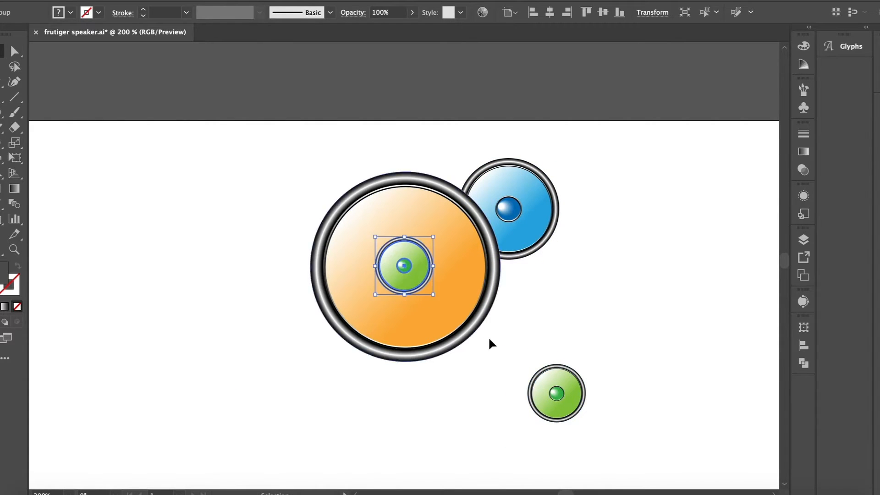
pyautogui.moveTo(276, 188); pyautogui.dragTo(287, 171)
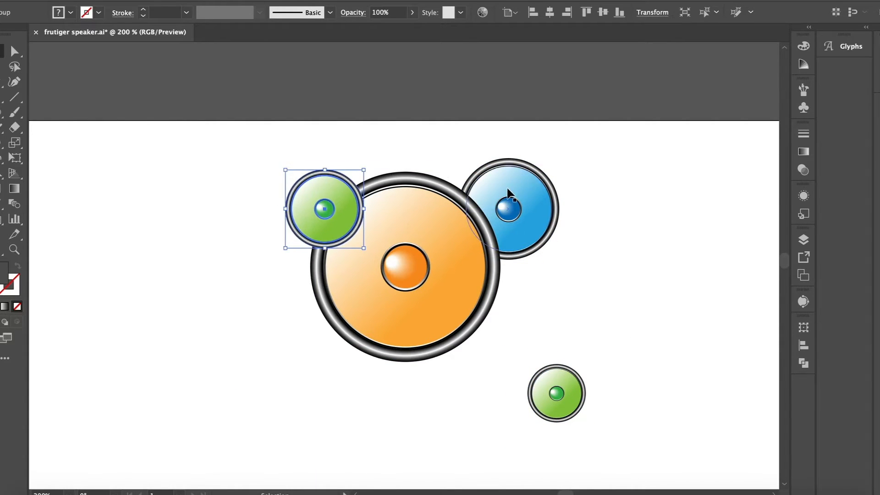
# Step: Try a small blue speaker copy on the orange speaker's lower-left edge and shift the lower-right green speaker closer
pyautogui.press('a')
pyautogui.click(509, 193)
pyautogui.press('super+c')
pyautogui.press('super+v')
pyautogui.moveTo(455, 215); pyautogui.dragTo(430, 217)
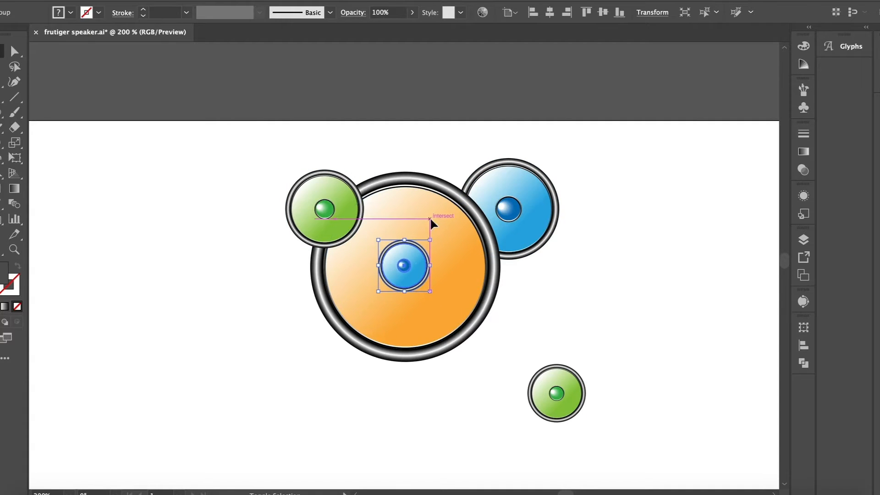
pyautogui.moveTo(404, 266); pyautogui.dragTo(337, 337)
pyautogui.moveTo(559, 395); pyautogui.dragTo(530, 370)
# Step: Undo the green and blue copies and the green speaker's resizing and move
pyautogui.click(313, 225)
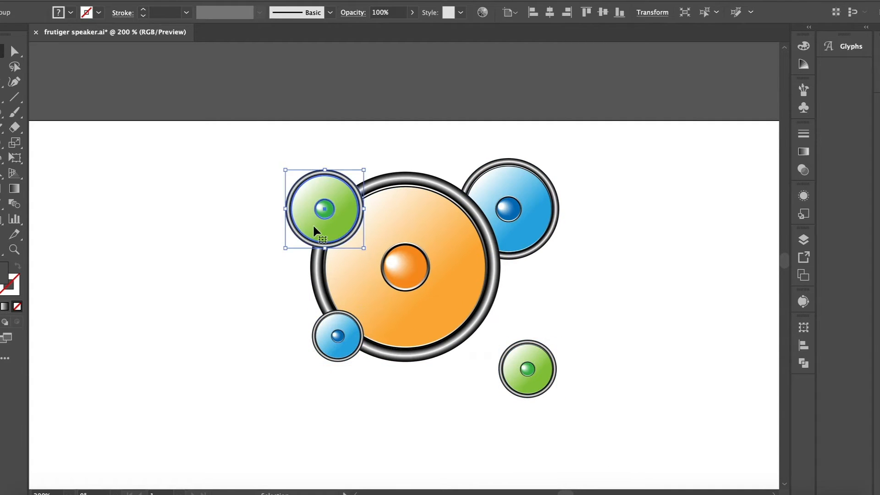
pyautogui.press('a')
pyautogui.press('super+z')
pyautogui.press('super+z')
pyautogui.press('super+z')
pyautogui.press('super+z')
pyautogui.press('super+z')
pyautogui.press('super+z')
pyautogui.press('super+z')
pyautogui.press('super+z')
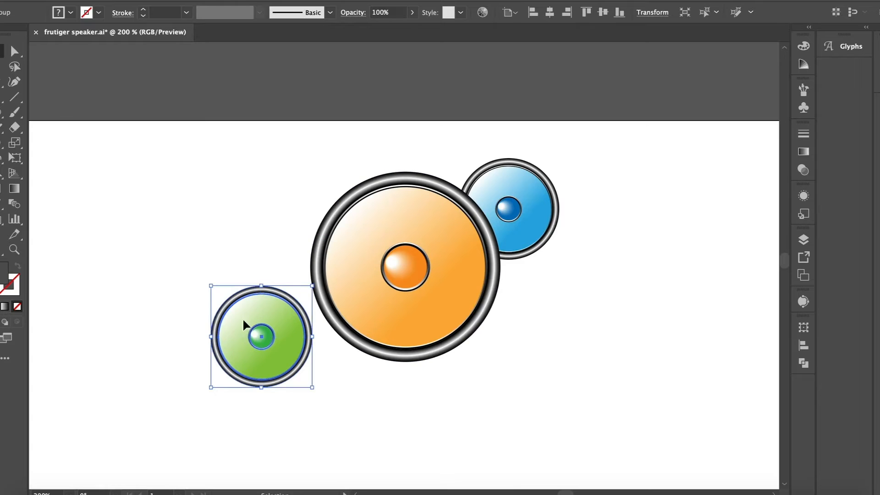
# Step: Move the green speaker below right of the orange one and place a copy behind the orange speaker's upper-left edge
pyautogui.moveTo(244, 322); pyautogui.dragTo(528, 352)
pyautogui.press('super+v')
pyautogui.moveTo(386, 258); pyautogui.dragTo(312, 196)
pyautogui.press('super+shift+bracketleft')
# Step: Place a reduced copy of the blue speaker over the orange speaker's lower-left edge and nudge the upper-left green speaker up
pyautogui.click(531, 206)
pyautogui.press('super+c')
pyautogui.press('super+v')
pyautogui.moveTo(455, 214); pyautogui.dragTo(411, 250)
pyautogui.moveTo(387, 290); pyautogui.dragTo(351, 339)
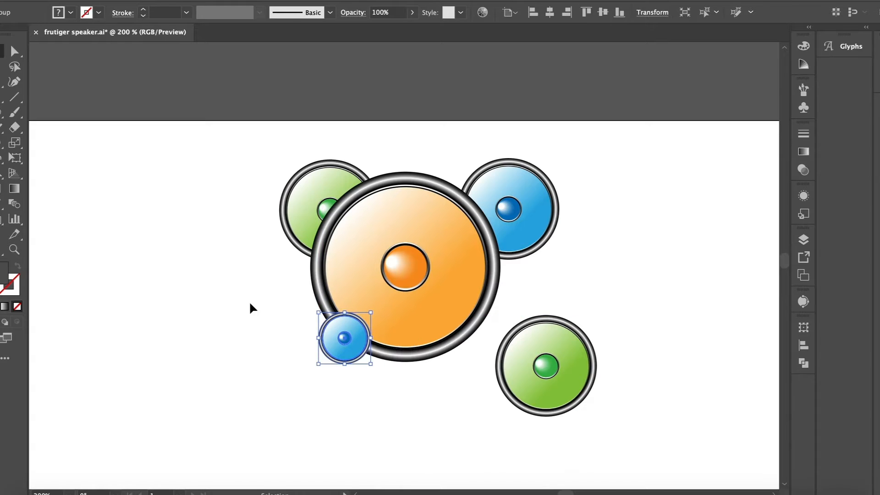
pyautogui.click(249, 304)
pyautogui.click(354, 358)
pyautogui.moveTo(319, 363)
pyautogui.mouseDown()
pyautogui.moveTo(302, 368)
pyautogui.moveTo(309, 373)
pyautogui.mouseUp()
pyautogui.click(216, 388)
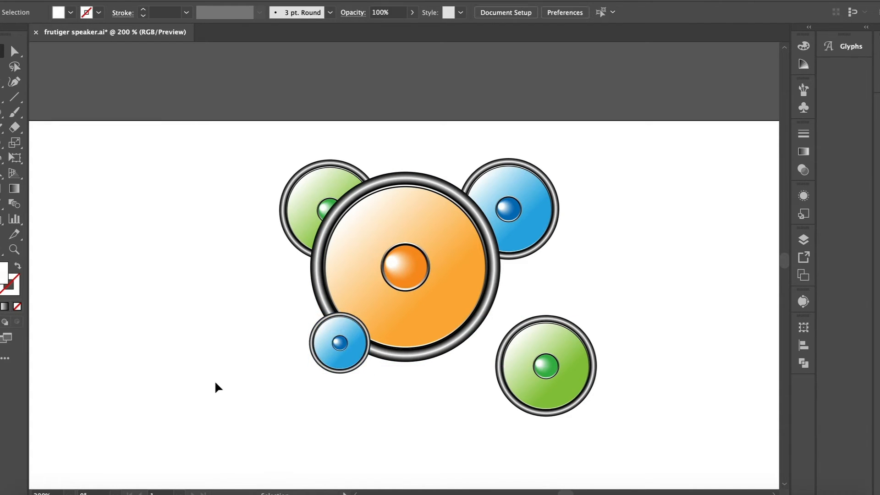
pyautogui.moveTo(288, 205); pyautogui.dragTo(288, 199)
pyautogui.click(223, 249)
# Step: Select the whole speaker arrangement, move it down and to the left, and save the file
pyautogui.press('super+minus')
pyautogui.moveTo(573, 395); pyautogui.dragTo(325, 241)
pyautogui.moveTo(406, 247); pyautogui.dragTo(357, 322)
pyautogui.click(305, 210)
pyautogui.scroll(-3, 305, 210)
pyautogui.scroll(-1, 304, 208)
pyautogui.press('super+s')
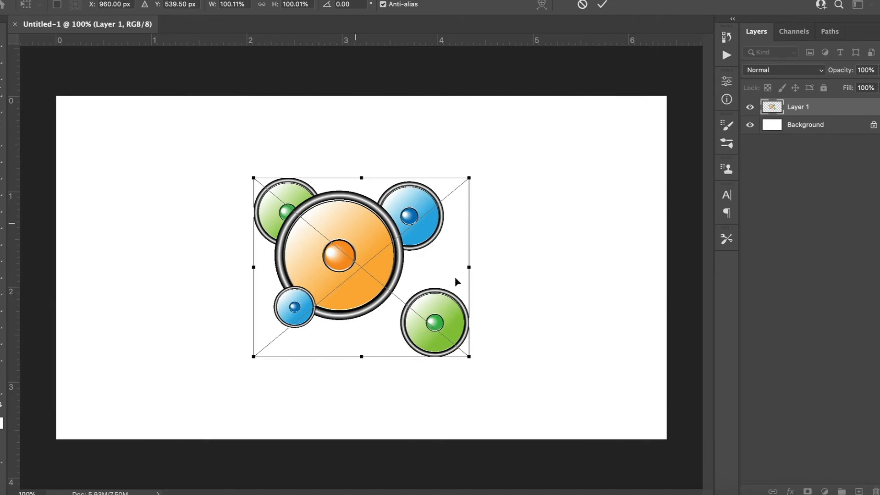
# Step: In Photoshop, enlarge the pasted speaker artwork to about one and a half times its size and shift it right of centre
pyautogui.moveTo(472, 412); pyautogui.dragTo(621, 409)
pyautogui.moveTo(434, 300)
pyautogui.mouseDown()
pyautogui.moveTo(487, 301)
pyautogui.moveTo(501, 278)
pyautogui.moveTo(485, 276)
pyautogui.mouseUp()
pyautogui.press('Return')
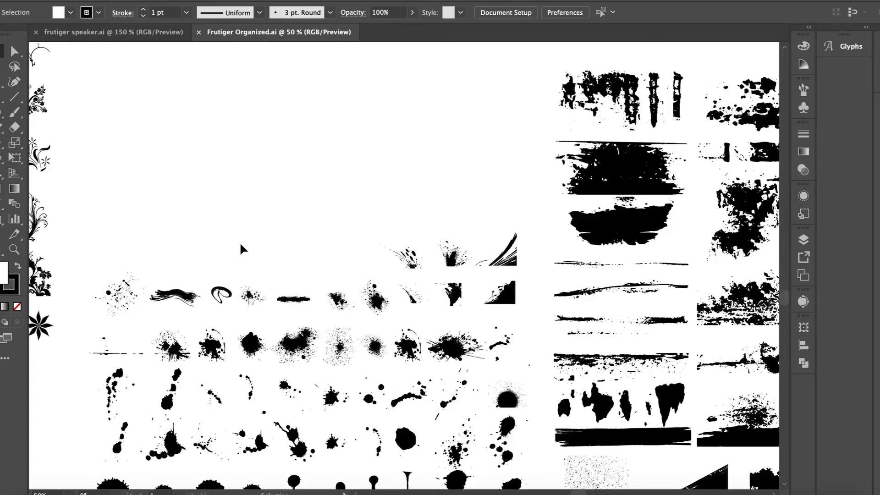
# Step: Select the leftmost halftone dot pattern in Frutiger Organized.ai and switch to Photoshop
pyautogui.scroll(20, 241, 244)
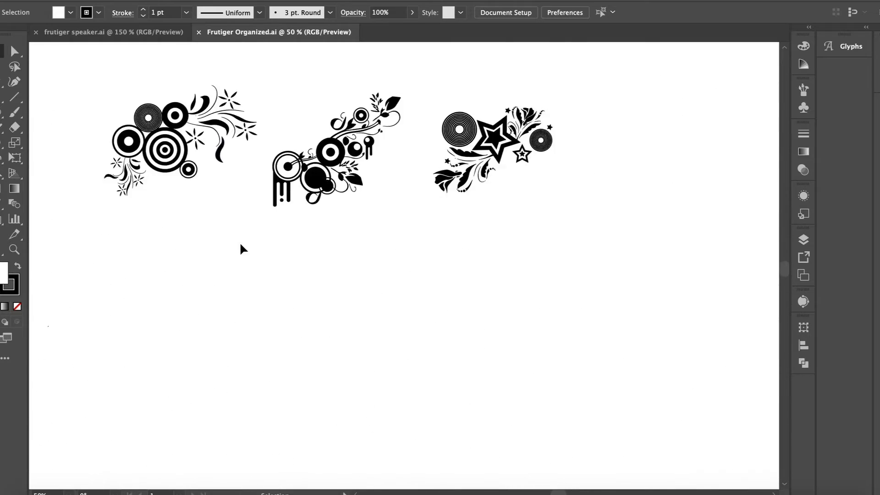
pyautogui.click(244, 217)
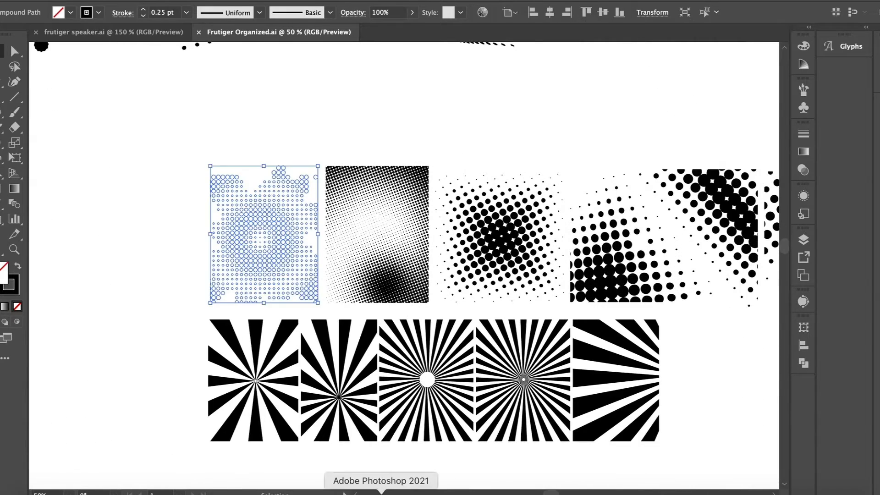
pyautogui.click(381, 494)
# Step: Convert the background to an unlocked Layer 0, add a Gradient Overlay to it, and open its gradient for editing
pyautogui.doubleClick(849, 128)
pyautogui.press('Return')
pyautogui.doubleClick(836, 131)
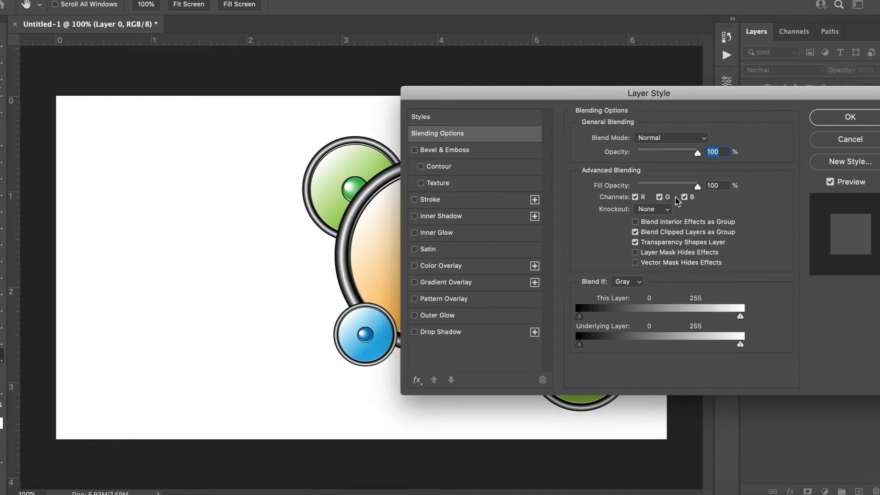
pyautogui.click(482, 282)
pyautogui.click(655, 167)
pyautogui.click(601, 214)
pyautogui.moveTo(504, 105); pyautogui.dragTo(630, 88)
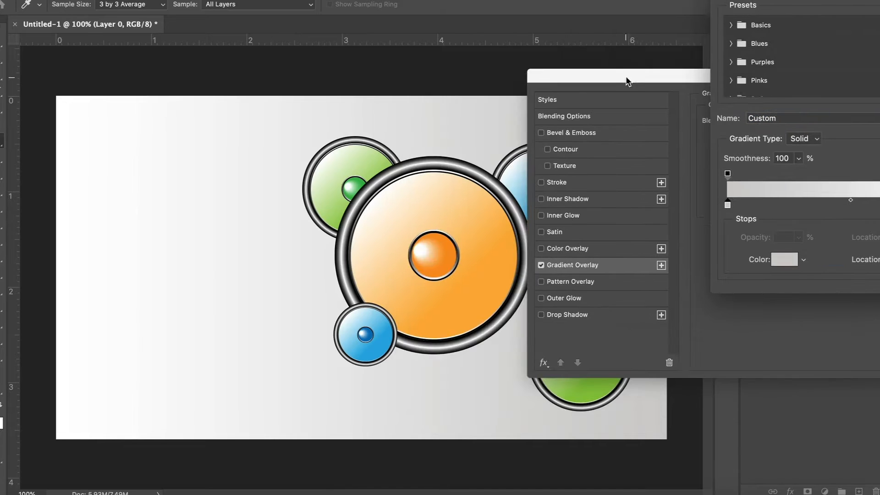
# Step: Set the gradient's grey stop to blue #0272bc, sampled from the small blue speaker's centre, and accept the gradient
pyautogui.doubleClick(728, 205)
pyautogui.click(368, 332)
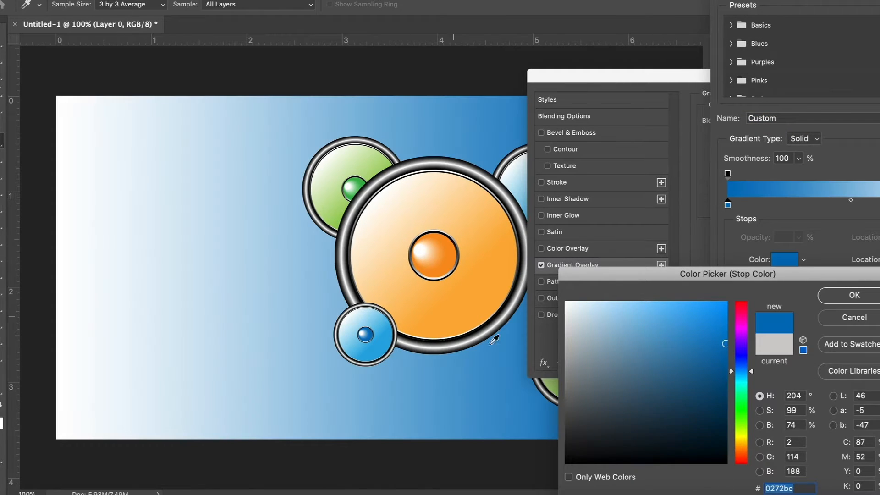
pyautogui.click(854, 295)
pyautogui.moveTo(632, 71); pyautogui.dragTo(553, 80)
pyautogui.click(866, 21)
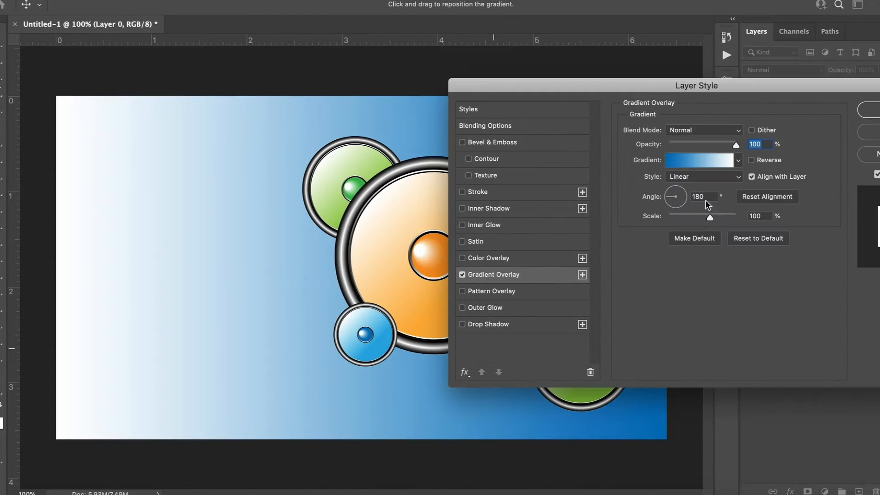
# Step: Set the gradient overlay's angle to 45° and apply the layer style
pyautogui.write('45')
pyautogui.press('Return')
pyautogui.press('l')
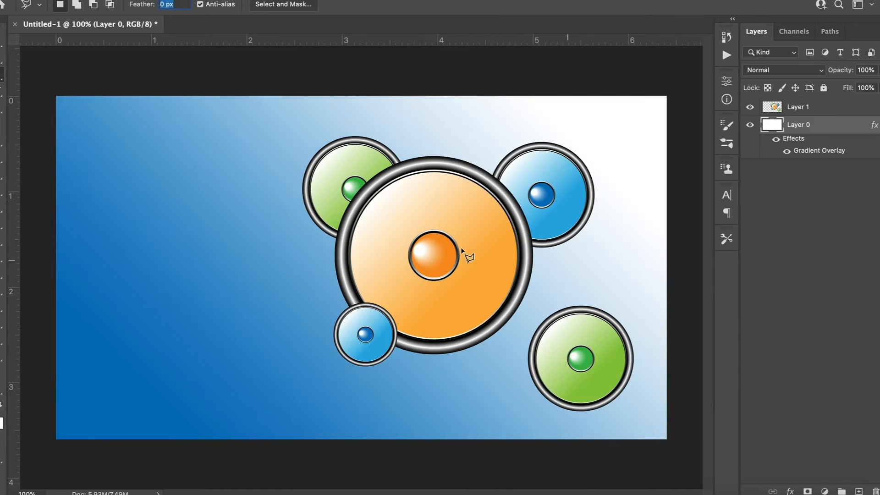
# Step: Paste the halftone dots as pixels, rotate them -90° and enlarge them to cover the canvas behind the speakers
pyautogui.press('v')
pyautogui.hotkey('ctrl', 'v')
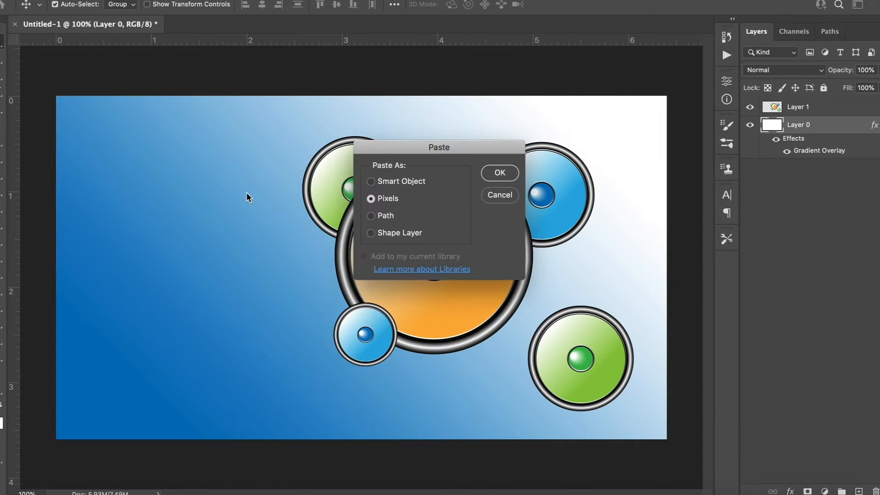
pyautogui.press('Return')
pyautogui.moveTo(206, 89); pyautogui.dragTo(184, 275)
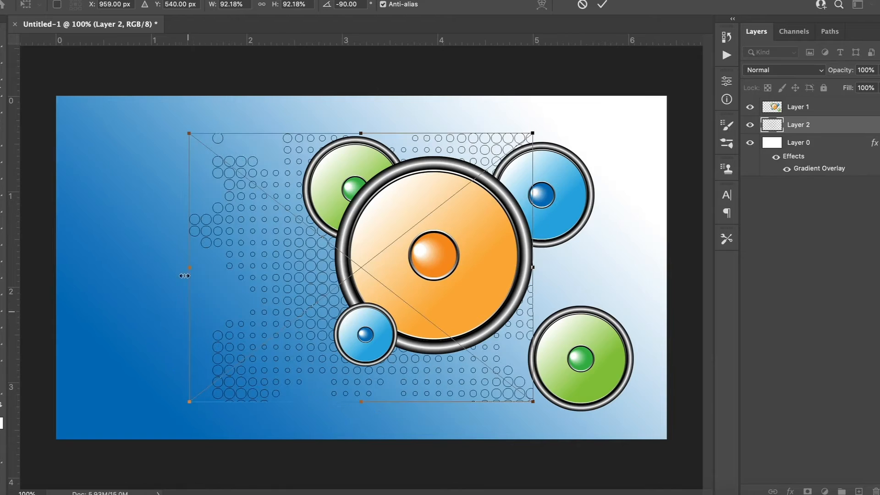
pyautogui.moveTo(148, 116); pyautogui.dragTo(82, 68)
pyautogui.press('Return')
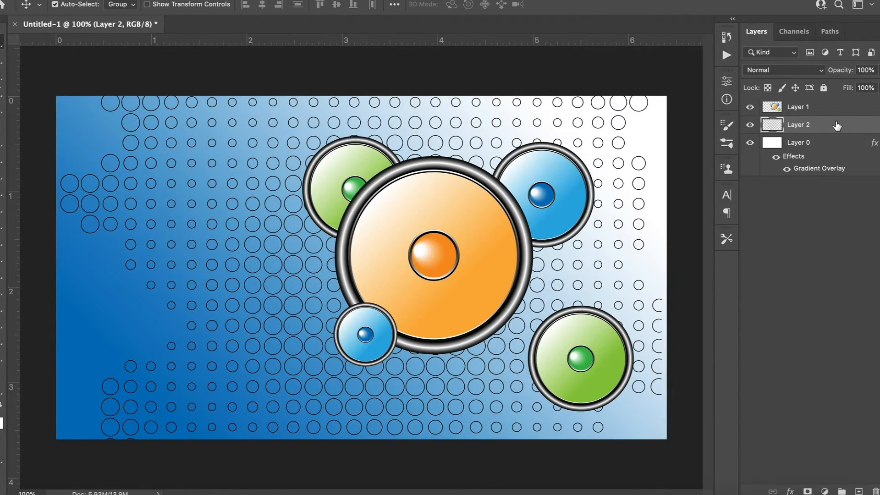
# Step: Add a white Color Overlay to the halftone dot layer
pyautogui.doubleClick(837, 125)
pyautogui.click(509, 259)
pyautogui.click(707, 131)
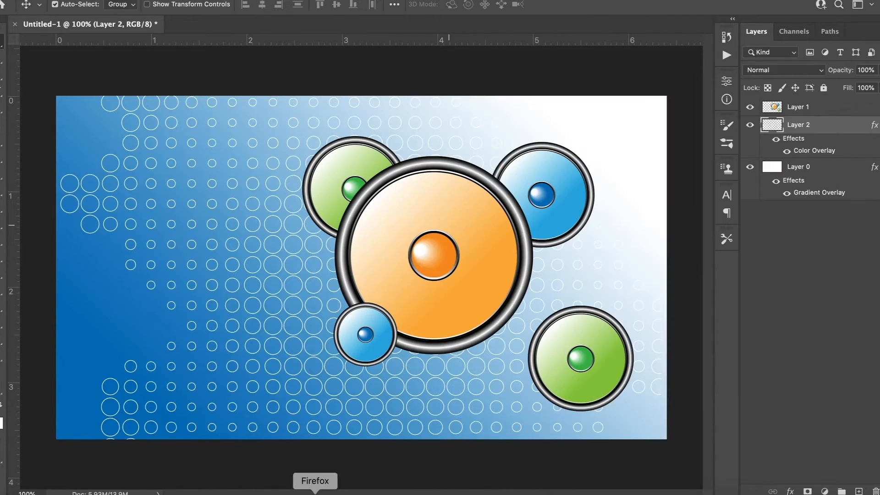
# Step: Switch to Illustrator and isolate the second sunburst in the row in Frutiger Organized.ai for copying
pyautogui.click(348, 493)
pyautogui.click(374, 127)
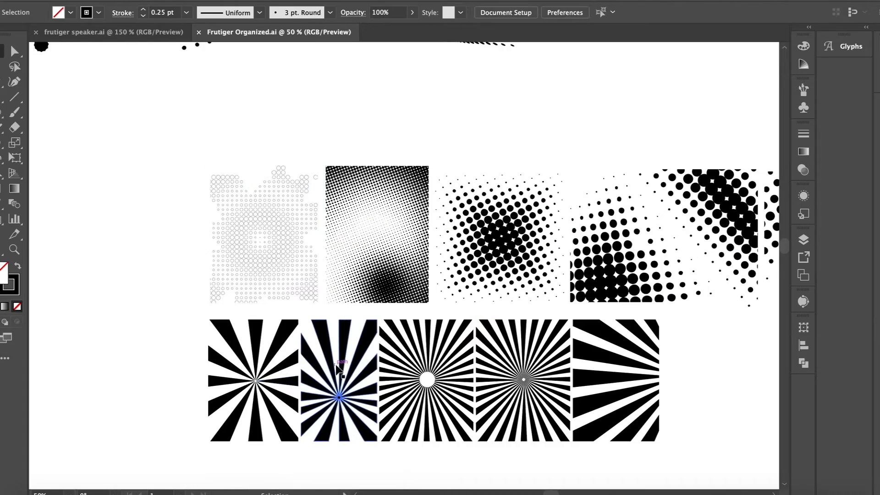
pyautogui.click(334, 383)
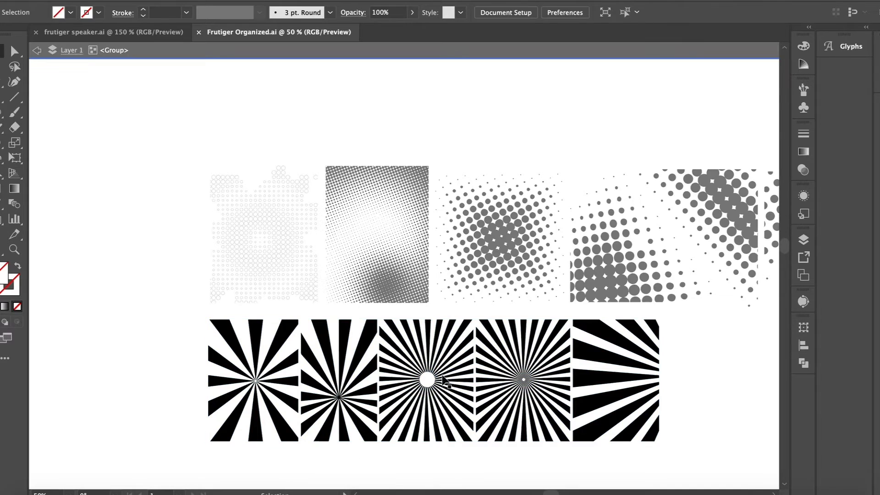
pyautogui.click(353, 374)
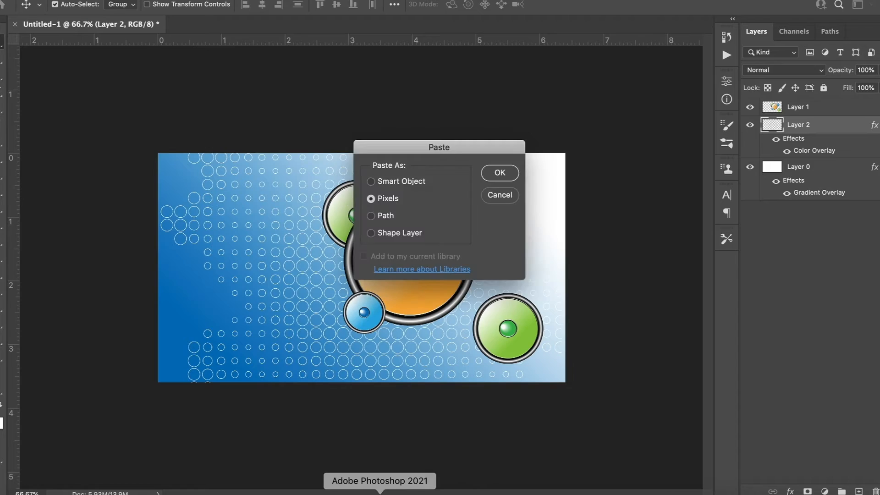
# Step: Paste the sunburst as pixels, rotated -90° and enlarged to cover the canvas, and move its layer below the halftone layer
pyautogui.press('Return')
pyautogui.moveTo(257, 183); pyautogui.dragTo(223, 332)
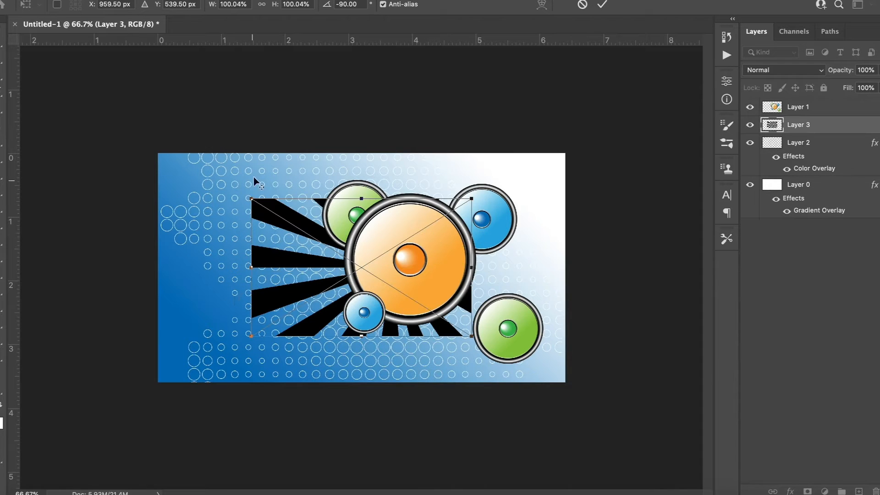
pyautogui.moveTo(255, 183); pyautogui.dragTo(155, 155)
pyautogui.press('Return')
pyautogui.hotkey('ctrl', '[')
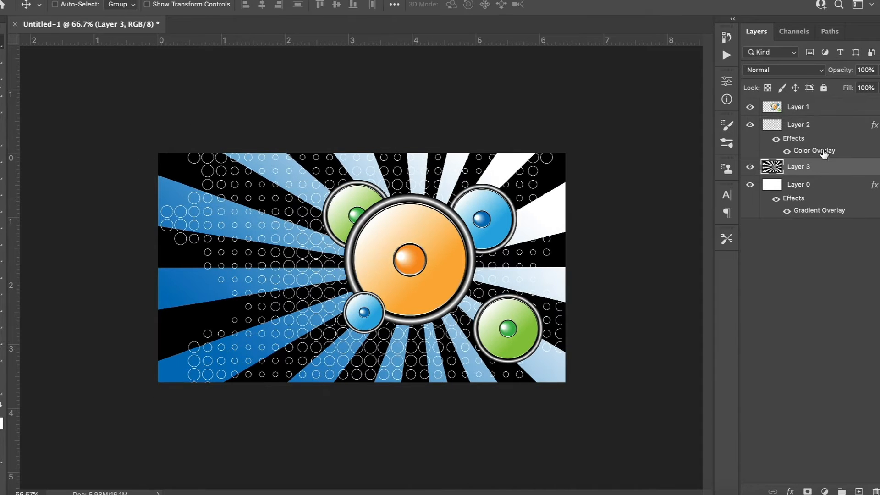
# Step: Add a blue-to-white Gradient Overlay at a -45° angle to the sunburst layer
pyautogui.doubleClick(829, 172)
pyautogui.click(480, 275)
pyautogui.click(652, 160)
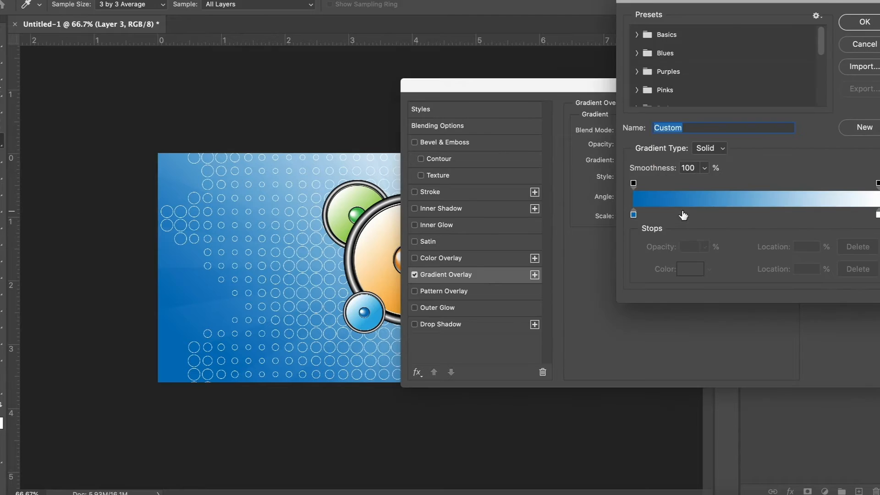
pyautogui.press('Return')
pyautogui.moveTo(509, 87); pyautogui.dragTo(688, 76)
pyautogui.write('-45')
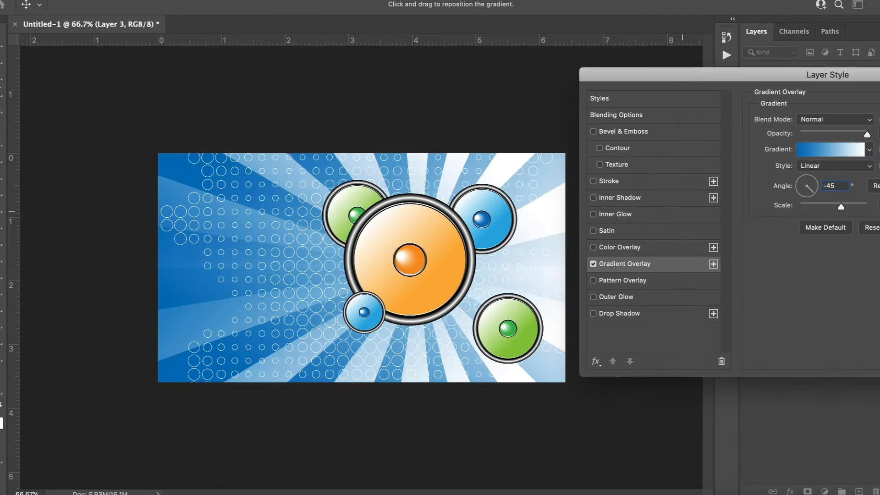
pyautogui.press('Return')
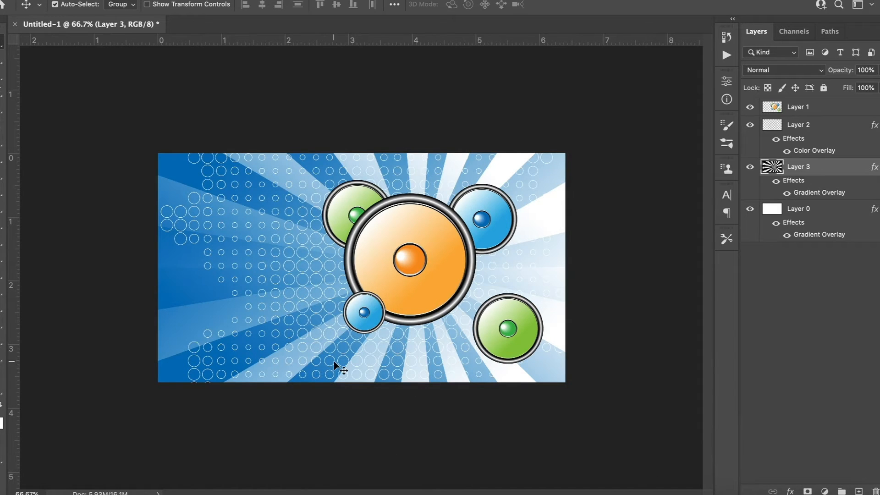
# Step: Switch to Illustrator, copy the seventh ornament in the fifth row of the floral swirl collection, and return to Photoshop
pyautogui.click(353, 489)
pyautogui.doubleClick(428, 121)
pyautogui.scroll(-10, 427, 122)
pyautogui.press('super+minus')
pyautogui.press('super+minus')
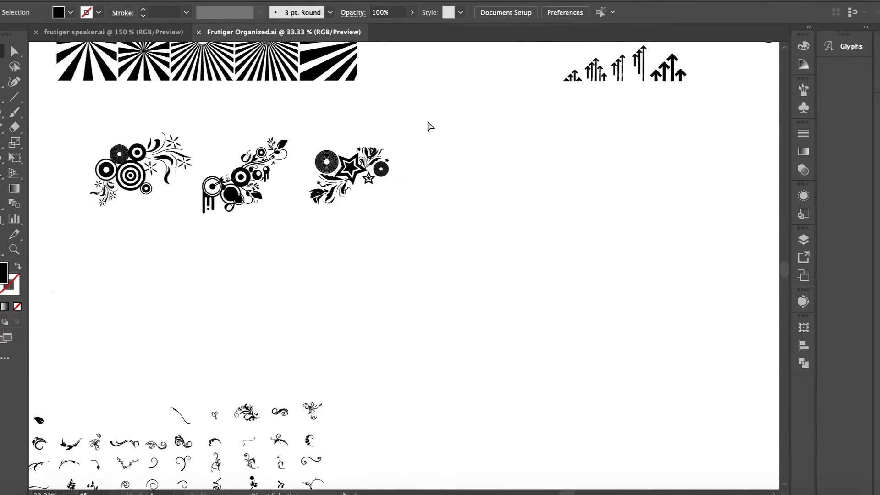
pyautogui.scroll(-5, 427, 121)
pyautogui.press('super+equal')
pyautogui.press('super+equal')
pyautogui.hscroll(-5, 418, 166)
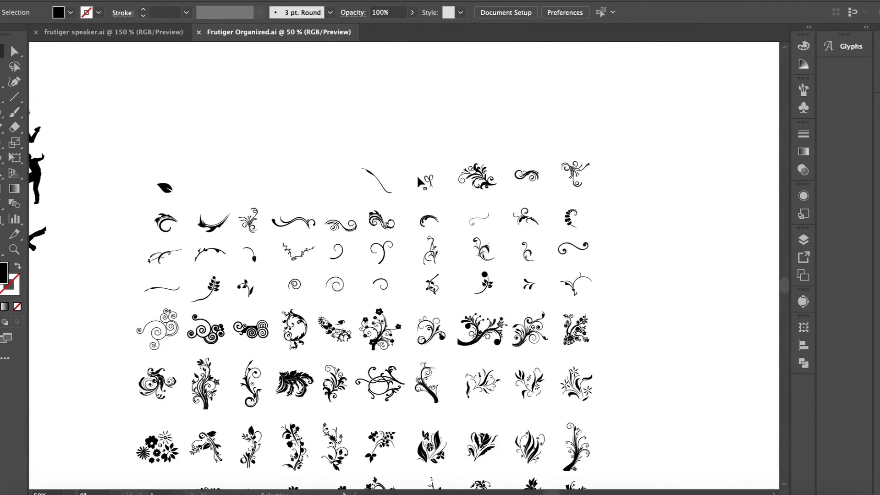
pyautogui.scroll(-3, 210, 334)
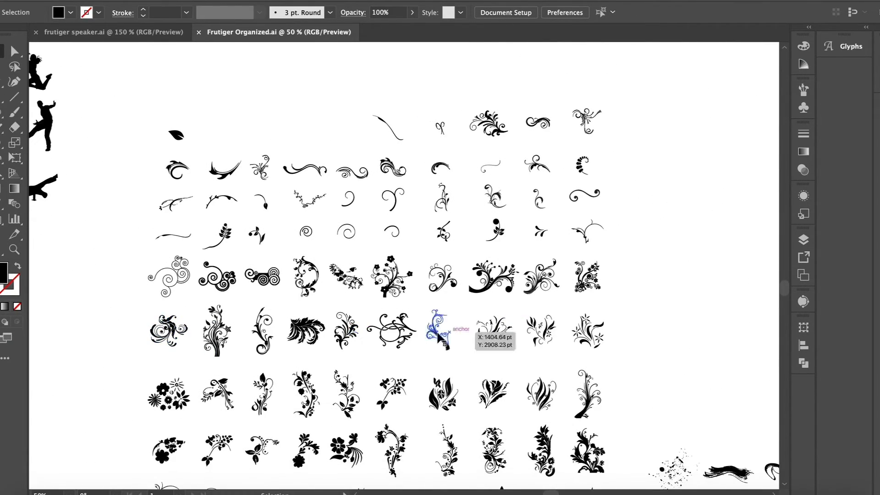
pyautogui.scroll(3, 635, 399)
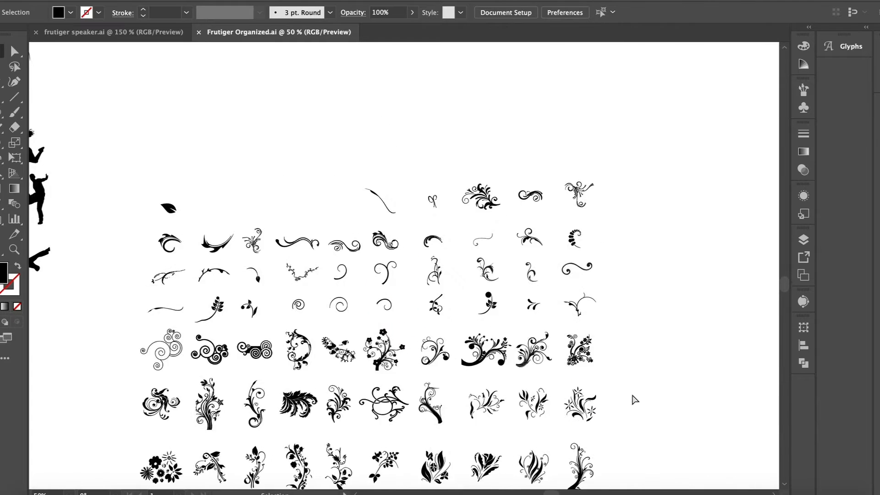
pyautogui.press('super+equal')
pyautogui.scroll(-3, 635, 400)
pyautogui.click(427, 328)
pyautogui.press('super+c')
pyautogui.click(380, 494)
# Step: Paste the floral swirl as pixels, place it behind the upper blue speaker, and move its layer above the halftone layer
pyautogui.press('super+v')
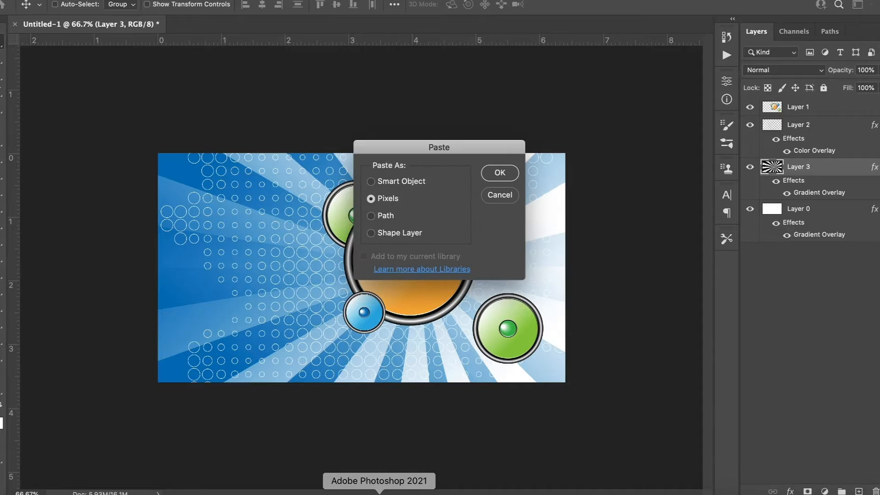
pyautogui.press('Return')
pyautogui.moveTo(336, 295); pyautogui.dragTo(383, 353)
pyautogui.press('Return')
pyautogui.press('super+bracketright')
# Step: Flip the duplicated floral swirl horizontally and move it slightly down beneath the small blue speaker
pyautogui.click(103, 0)
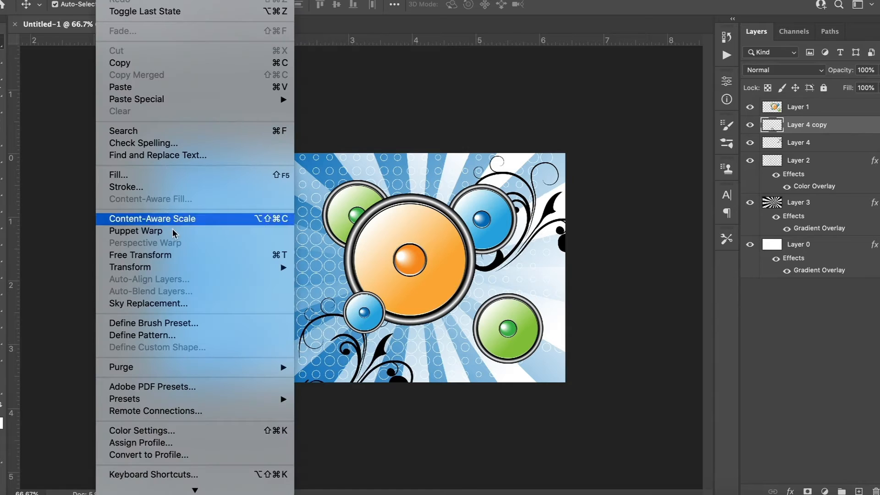
pyautogui.moveTo(171, 267)
pyautogui.click(387, 432)
pyautogui.moveTo(311, 329); pyautogui.dragTo(308, 351)
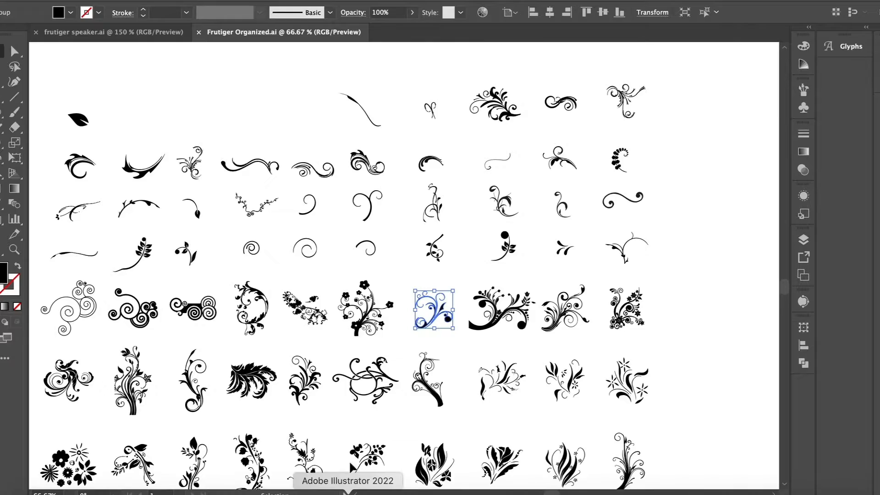
# Step: Copy the round, finely sprayed ink splatter from the splatter collection in Frutiger Organized.ai and return to Photoshop
pyautogui.scroll(-2, 400, 263)
pyautogui.hscroll(5, 400, 263)
pyautogui.scroll(3, 400, 263)
pyautogui.scroll(-3, 401, 270)
pyautogui.hscroll(1, 401, 270)
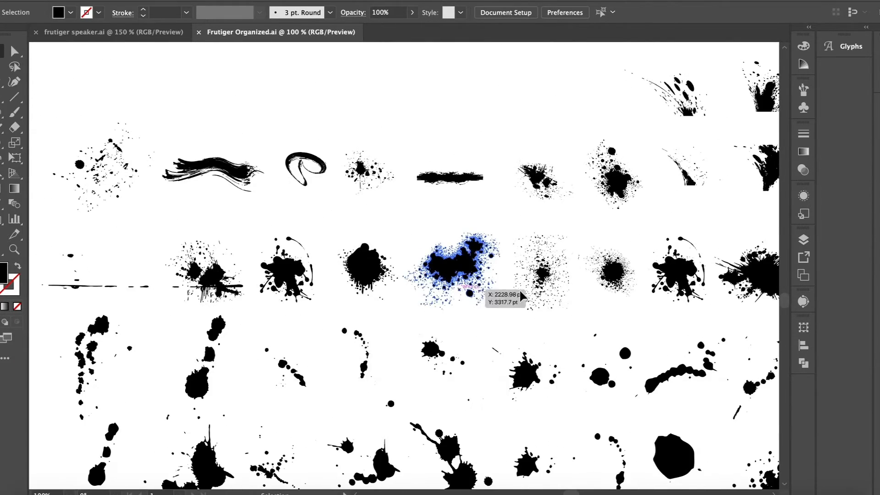
pyautogui.click(610, 271)
pyautogui.click(380, 494)
# Step: Paste the ink splatter as pixels and enlarge and position it behind the large orange speaker
pyautogui.press('super+v')
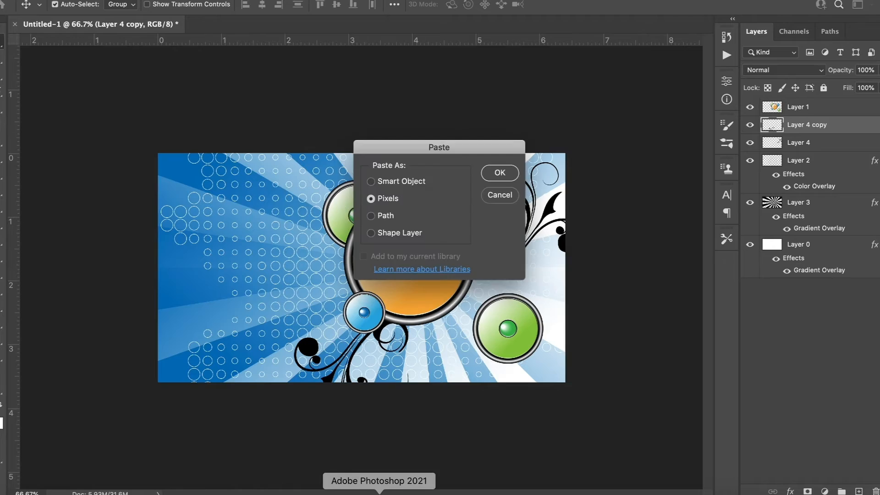
pyautogui.press('Return')
pyautogui.moveTo(336, 243); pyautogui.dragTo(177, 165)
pyautogui.moveTo(336, 261); pyautogui.dragTo(370, 253)
pyautogui.moveTo(247, 113); pyautogui.dragTo(222, 109)
pyautogui.press('Return')
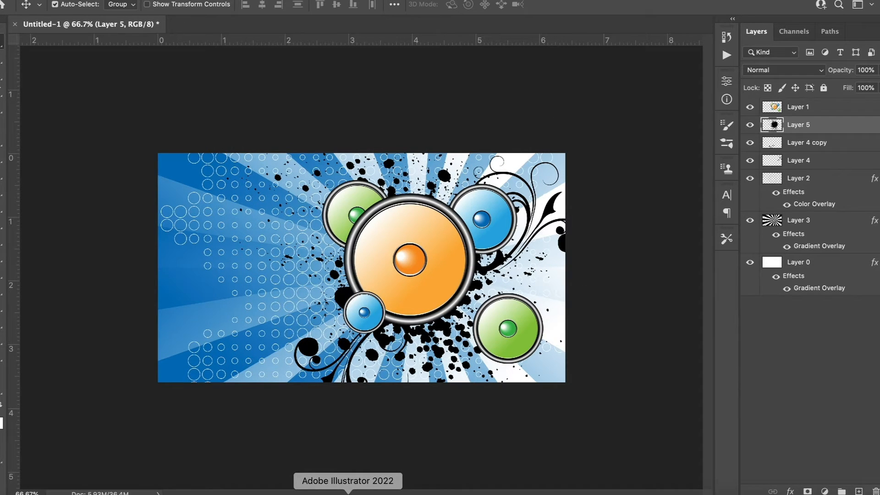
pyautogui.click(347, 494)
pyautogui.scroll(-5, 393, 233)
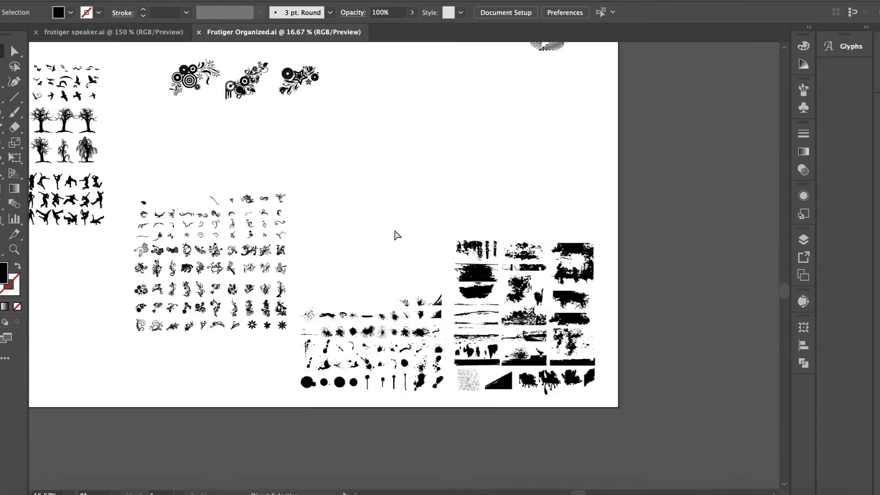
pyautogui.scroll(10, 397, 235)
pyautogui.hscroll(-3, 397, 236)
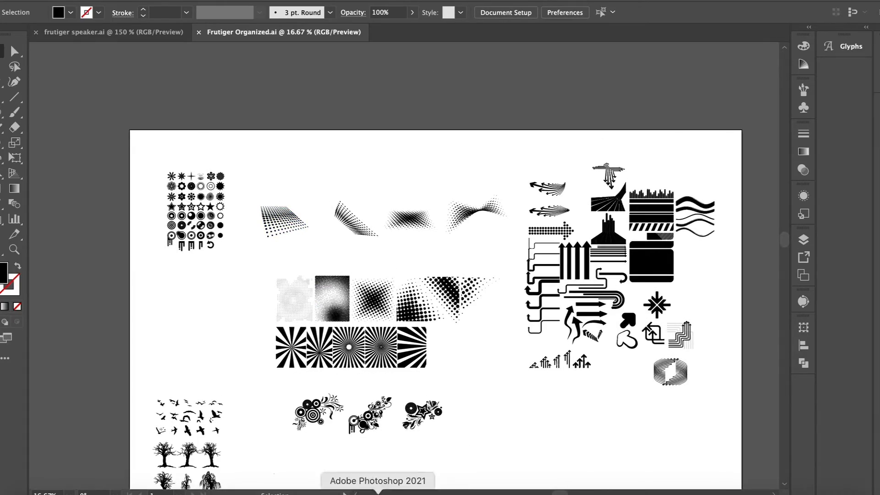
pyautogui.click(373, 489)
# Step: Duplicate all the artwork layers from Layer 1 down to Layer 0
pyautogui.keyDown('shift'); pyautogui.click(796, 107); pyautogui.keyUp('shift')
pyautogui.hotkey('ctrl', 'j')
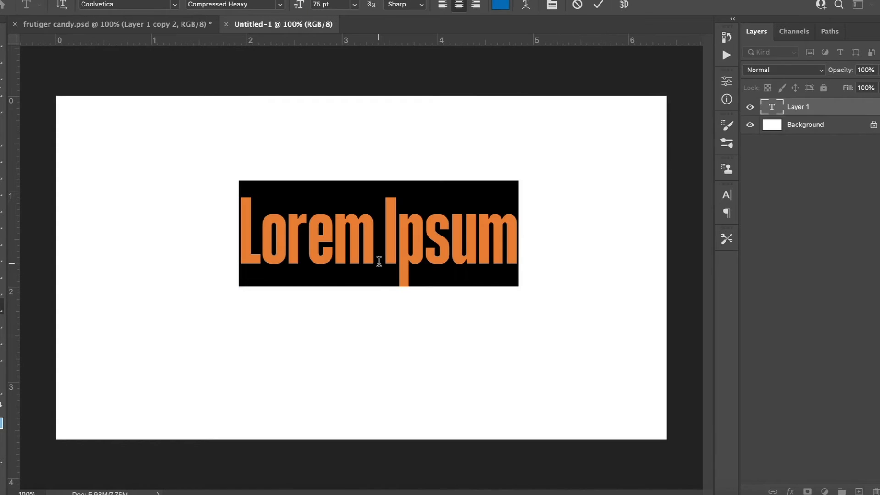
# Step: Add the title "Frutiger Metro" in the middle of the new canvas and remove the space between its words
pyautogui.write('Frutiger Metro')
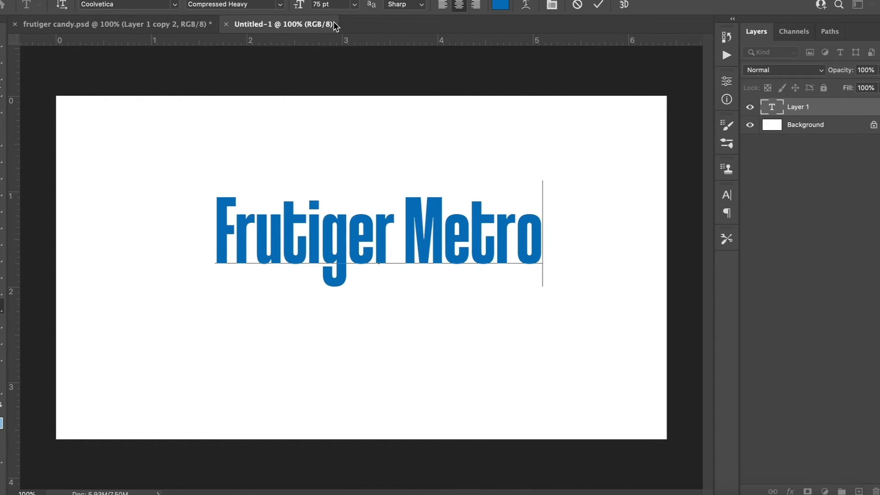
pyautogui.click(1, 43)
pyautogui.moveTo(293, 230); pyautogui.dragTo(286, 260)
pyautogui.doubleClick(399, 262)
pyautogui.press('BackSpace')
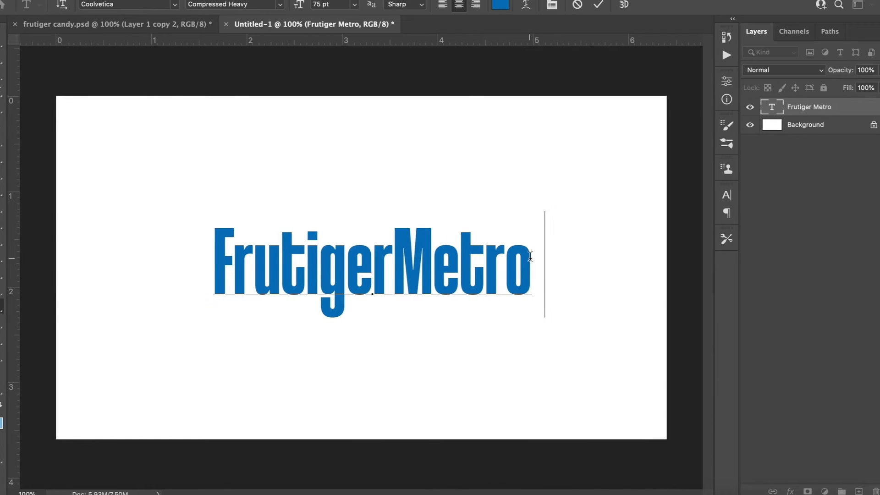
pyautogui.write('Tutor')
pyautogui.press('BackSpace')
pyautogui.press('BackSpace')
pyautogui.press('BackSpace')
pyautogui.press('BackSpace')
pyautogui.press('BackSpace')
# Step: Duplicate the title's text layer and apply a light-blue-to-white Gradient Overlay at 90° to the copy
pyautogui.click(854, 111)
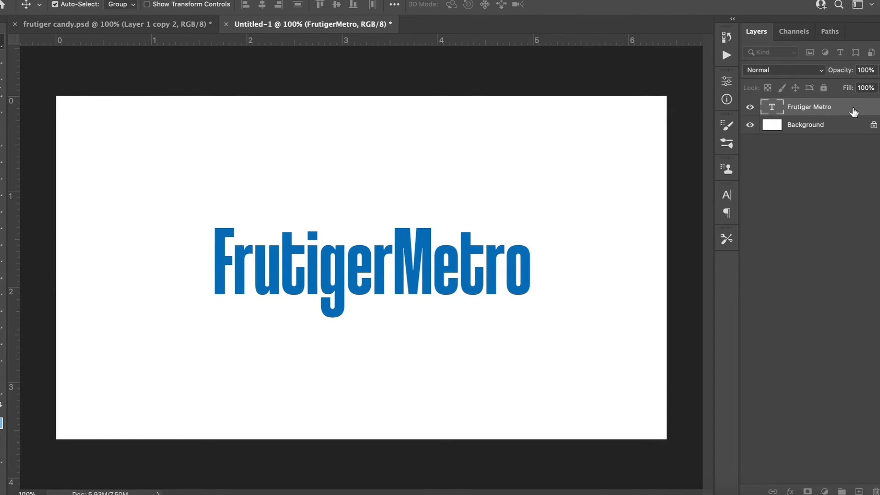
pyautogui.press('super+j')
pyautogui.doubleClick(853, 112)
pyautogui.click(447, 258)
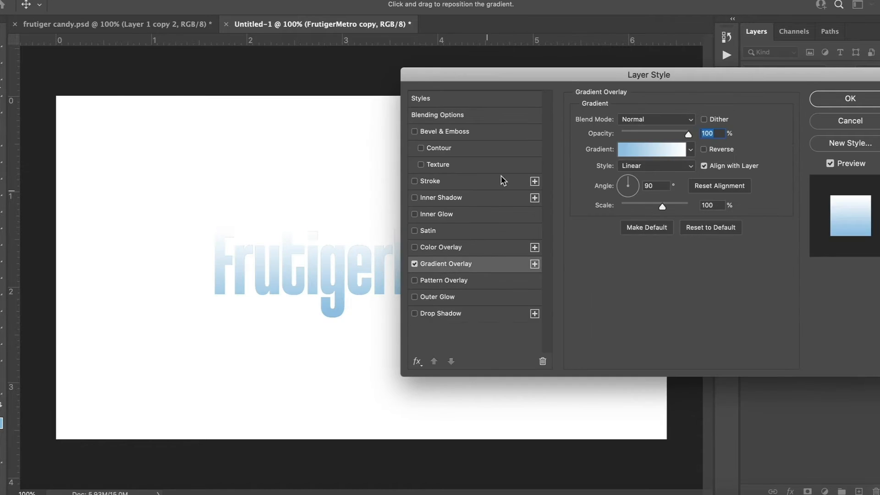
pyautogui.press('Return')
# Step: Add a gradient Stroke to the original title layer and reset its settings to the default
pyautogui.doubleClick(856, 159)
pyautogui.click(431, 183)
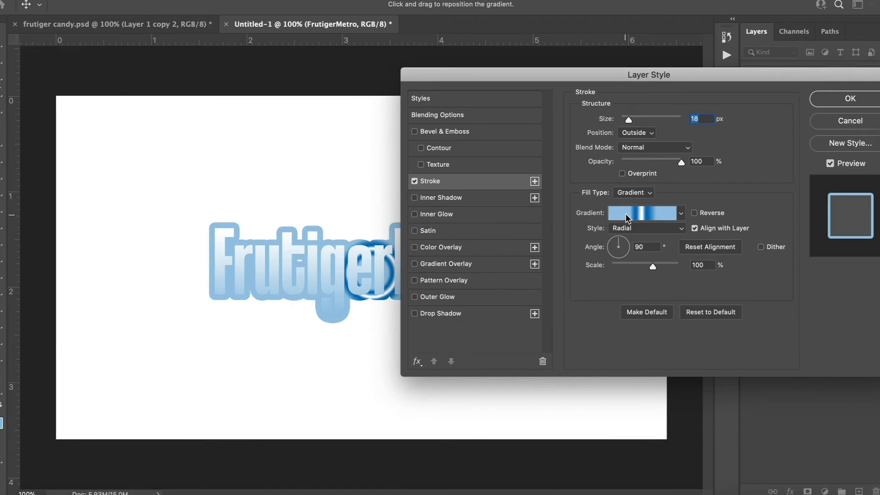
pyautogui.click(643, 212)
pyautogui.press('Escape')
pyautogui.click(681, 213)
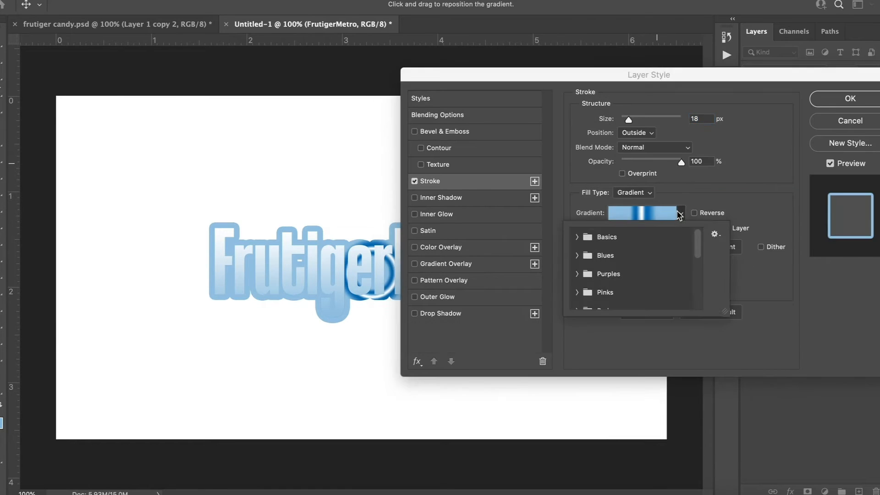
pyautogui.click(734, 180)
pyautogui.click(701, 312)
# Step: Open the stroke's gradient and recolour the grey stop just before the white one to the light blue foreground colour
pyautogui.click(623, 213)
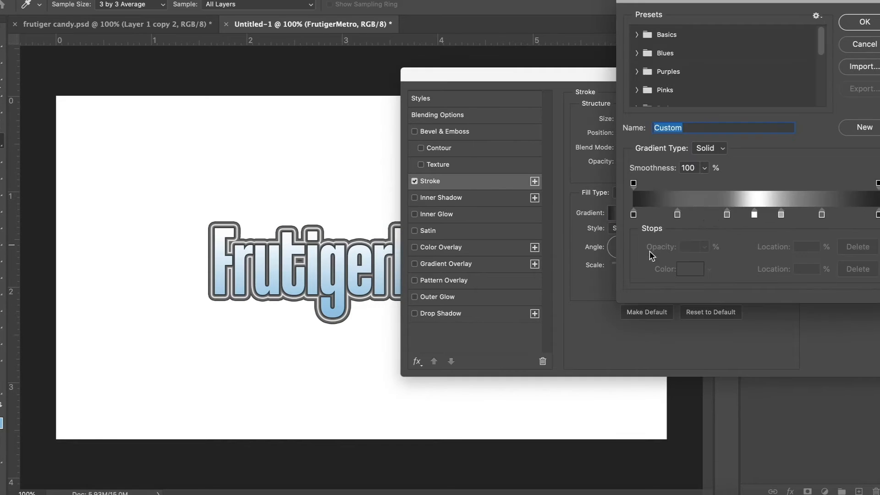
pyautogui.doubleClick(727, 214)
pyautogui.press('super+v')
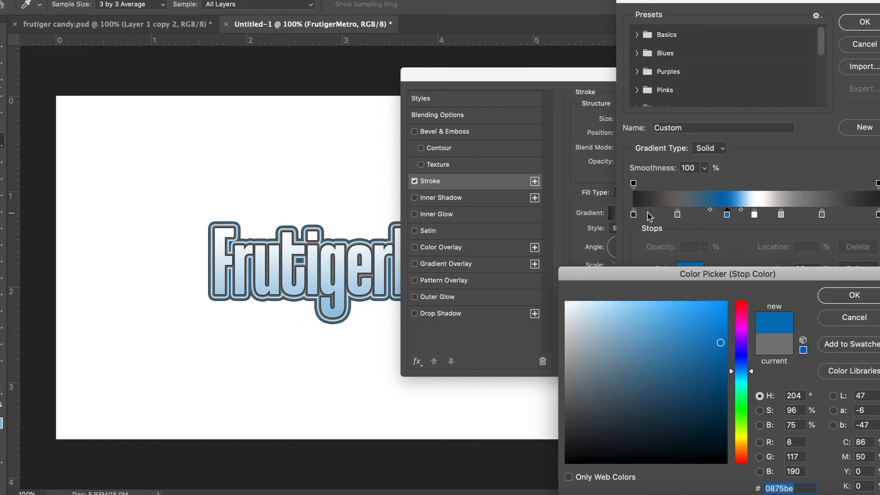
pyautogui.click(2, 424)
pyautogui.press('Return')
# Step: Set the gradient's second stop to blue #0875be and the stop at 60% to the light blue foreground colour
pyautogui.doubleClick(678, 214)
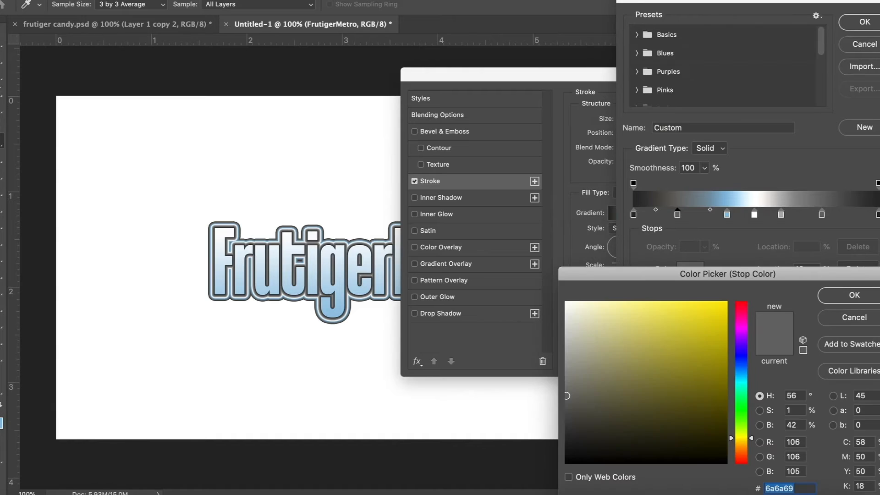
pyautogui.press('super+v')
pyautogui.press('Return')
pyautogui.doubleClick(781, 214)
pyautogui.click(1, 424)
pyautogui.press('Return')
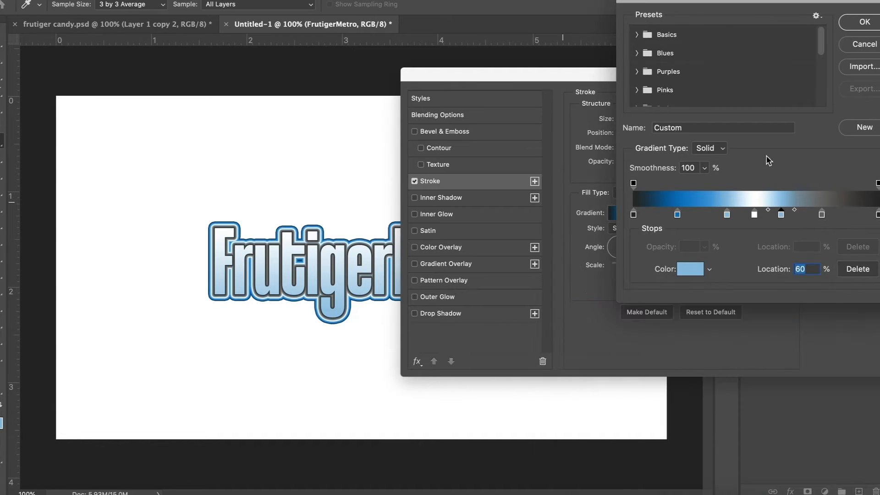
# Step: Recolour the gradient stop after the light blue one to the same blue as the second stop and remove both black end stops
pyautogui.doubleClick(822, 214)
pyautogui.press('super+v')
pyautogui.press('Return')
pyautogui.moveTo(878, 214); pyautogui.dragTo(871, 275)
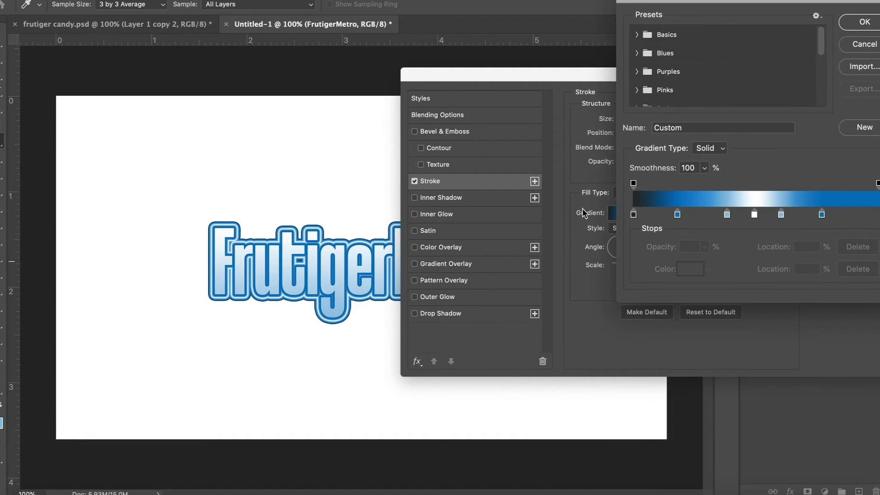
pyautogui.moveTo(633, 215); pyautogui.dragTo(634, 279)
pyautogui.press('Return')
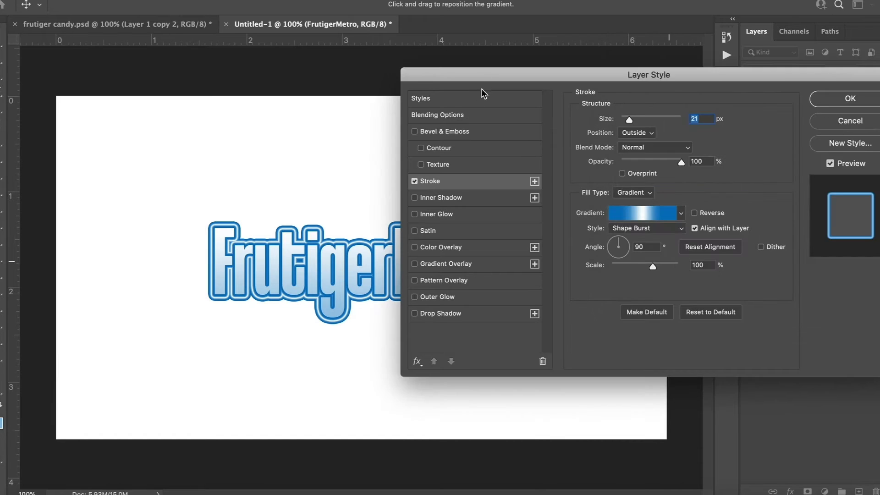
# Step: Slightly reduce the gradient stroke's size, apply the layer style, and collapse the effects lists of both title layers
pyautogui.moveTo(476, 78); pyautogui.dragTo(667, 166)
pyautogui.moveTo(820, 207); pyautogui.dragTo(818, 208)
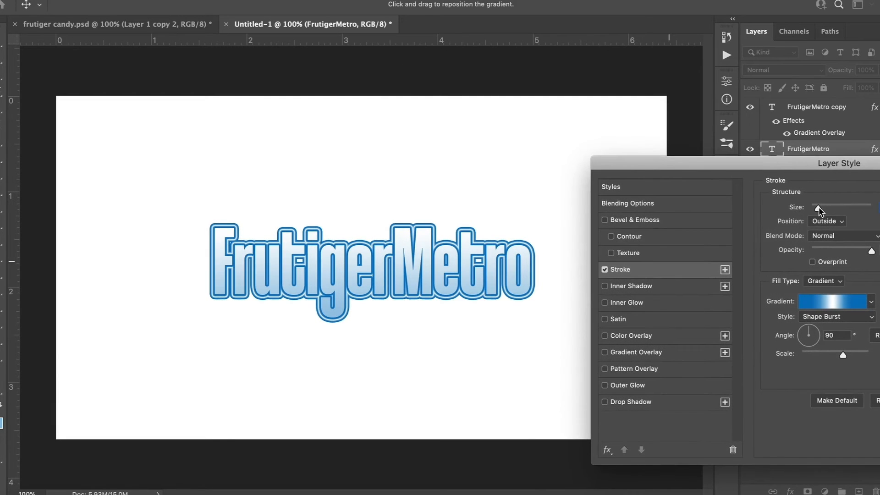
pyautogui.press('Return')
pyautogui.click(876, 149)
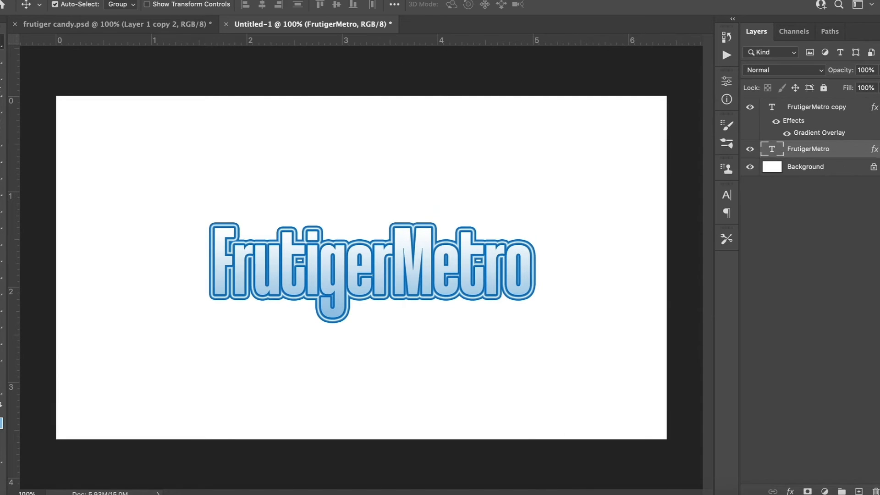
pyautogui.click(876, 107)
# Step: Draw a blue ellipse about 6.64 by 1.86 in over the title's lower part and bring it above both text layers
pyautogui.click(3, 339)
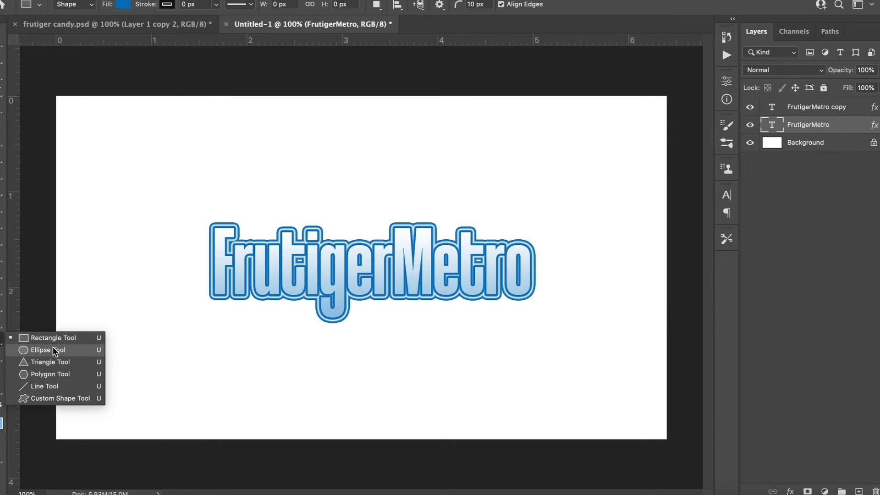
pyautogui.click(51, 348)
pyautogui.moveTo(42, 447); pyautogui.dragTo(676, 267)
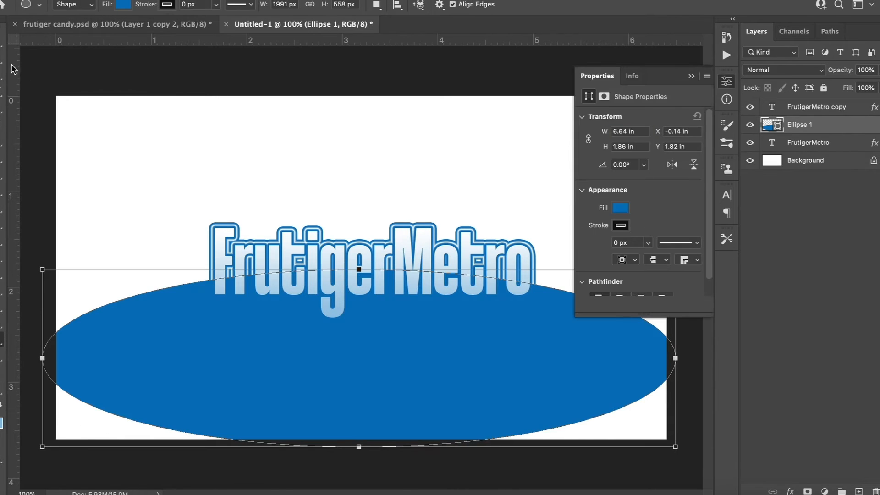
pyautogui.press('v')
pyautogui.moveTo(257, 338); pyautogui.dragTo(272, 334)
pyautogui.press('super+]')
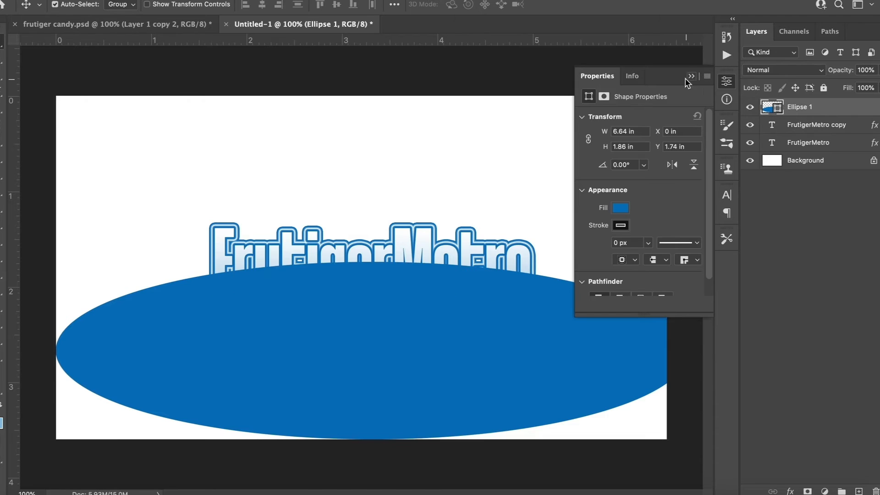
pyautogui.click(690, 77)
# Step: Hide the ellipse and select the letters of the title copy with the Magic Wand
pyautogui.click(750, 108)
pyautogui.click(771, 125)
pyautogui.press('w')
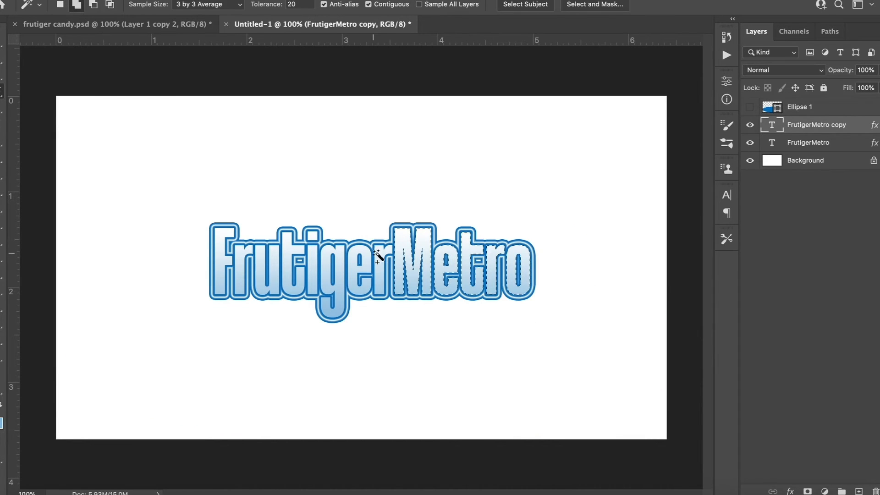
pyautogui.keyDown('shift'); pyautogui.click(310, 252); pyautogui.keyUp('shift')
pyautogui.keyDown('shift'); pyautogui.click(289, 252); pyautogui.keyUp('shift')
pyautogui.keyDown('shift'); pyautogui.click(275, 252); pyautogui.keyUp('shift')
pyautogui.keyDown('shift'); pyautogui.click(239, 253); pyautogui.keyUp('shift')
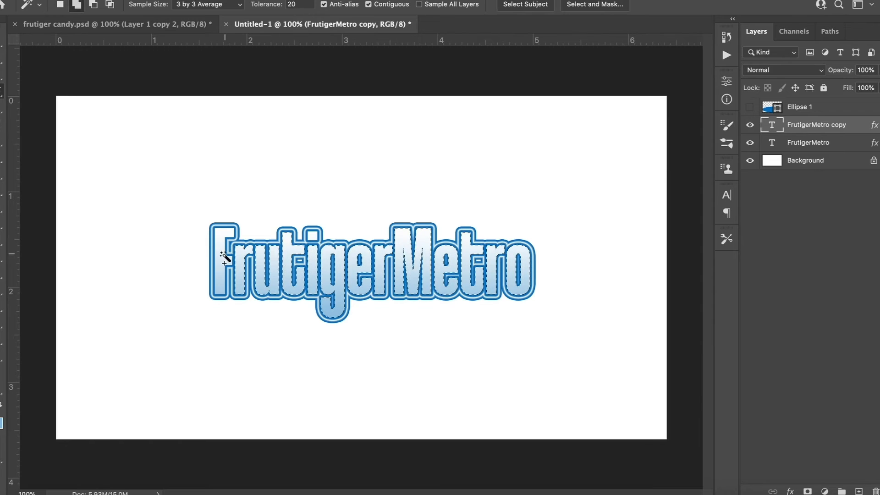
# Step: Show the ellipse, complete the selection of the title's letters, and add it to the ellipse layer as a layer mask
pyautogui.click(750, 107)
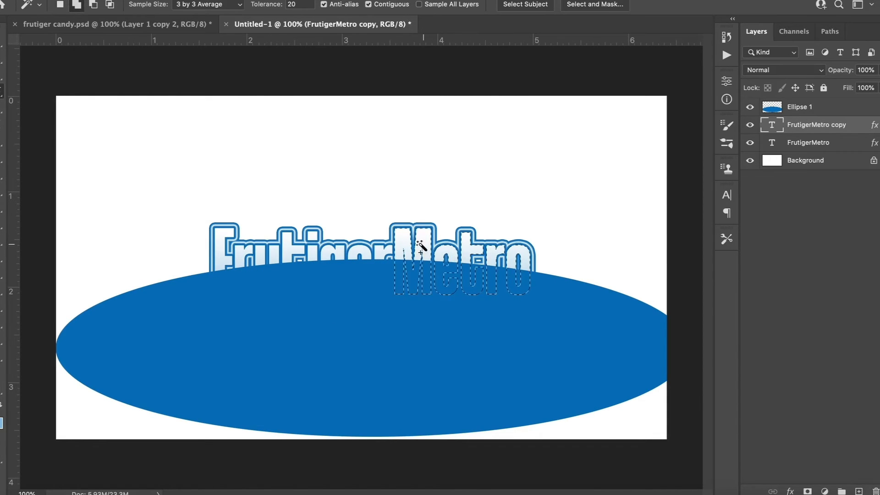
pyautogui.keyDown('shift'); pyautogui.click(272, 257); pyautogui.keyUp('shift')
pyautogui.keyDown('shift'); pyautogui.click(241, 258); pyautogui.keyUp('shift')
pyautogui.keyDown('shift'); pyautogui.click(223, 260); pyautogui.keyUp('shift')
pyautogui.click(806, 110)
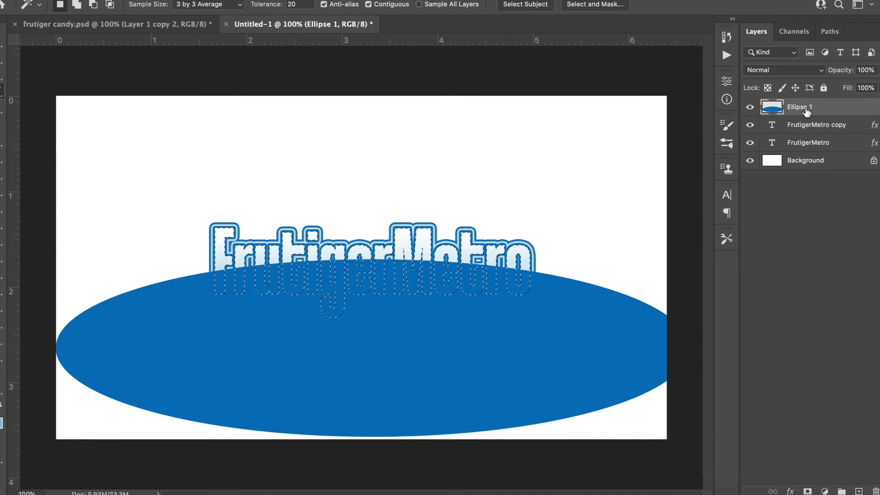
pyautogui.click(808, 491)
# Step: Apply a linear white-to-transparent Gradient Overlay at -90° to the masked ellipse layer
pyautogui.doubleClick(855, 112)
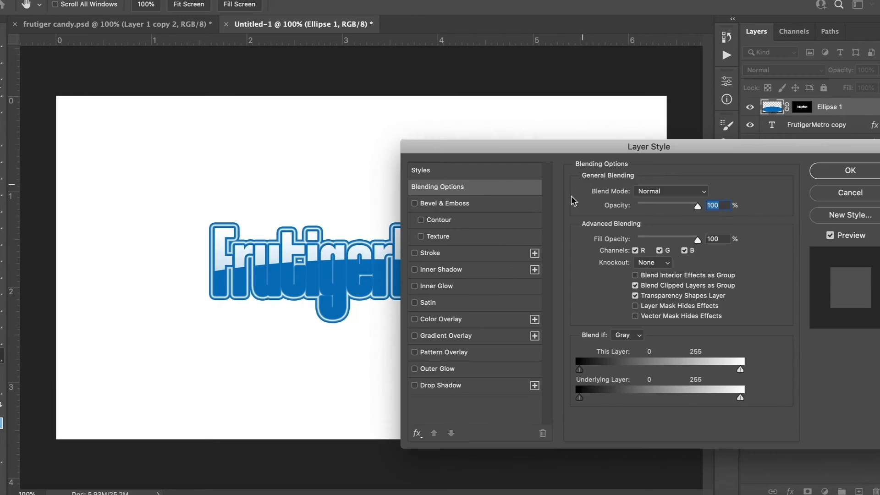
pyautogui.click(469, 338)
pyautogui.moveTo(470, 147); pyautogui.dragTo(665, 142)
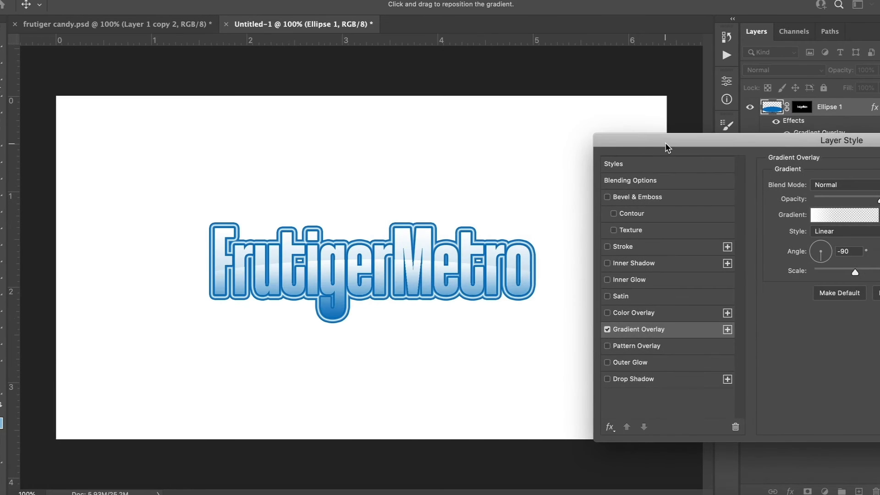
pyautogui.moveTo(787, 144); pyautogui.dragTo(708, 194)
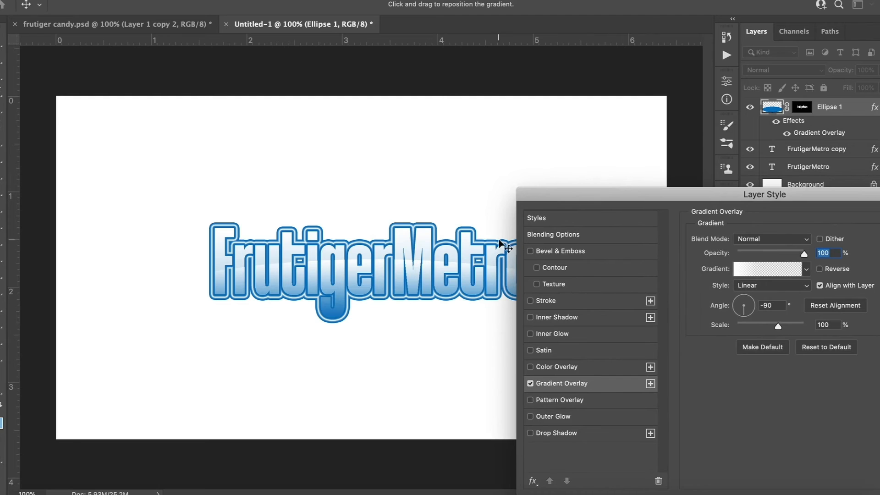
pyautogui.press('Return')
pyautogui.press('super+plus')
pyautogui.press('super+plus')
pyautogui.press('super+minus')
pyautogui.press('super+minus')
# Step: Move the masked ellipse and both title layers into frutiger candy.psd and place the title in the artwork's lower-left corner
pyautogui.click(800, 110)
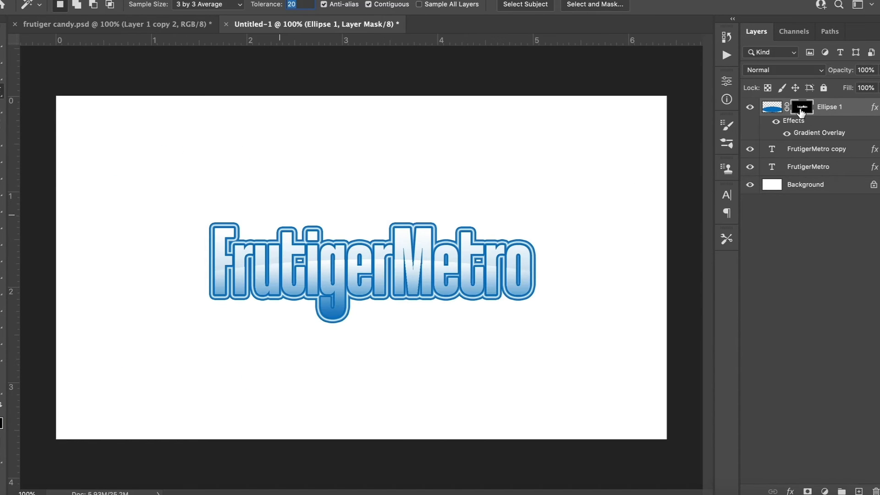
pyautogui.press('super+minus')
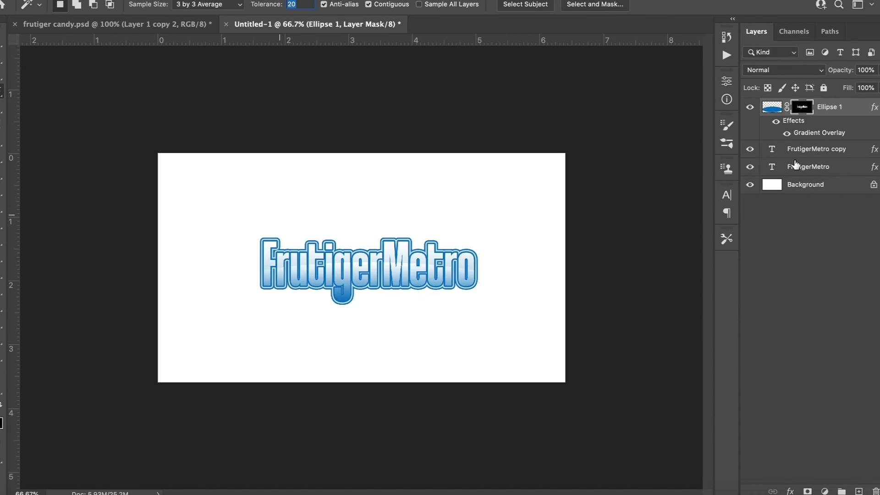
pyautogui.click(803, 150)
pyautogui.keyDown('shift'); pyautogui.click(829, 174); pyautogui.keyUp('shift')
pyautogui.moveTo(829, 175); pyautogui.dragTo(234, 325)
pyautogui.press('v')
pyautogui.moveTo(151, 241); pyautogui.dragTo(150, 358)
pyautogui.press('super+minus')
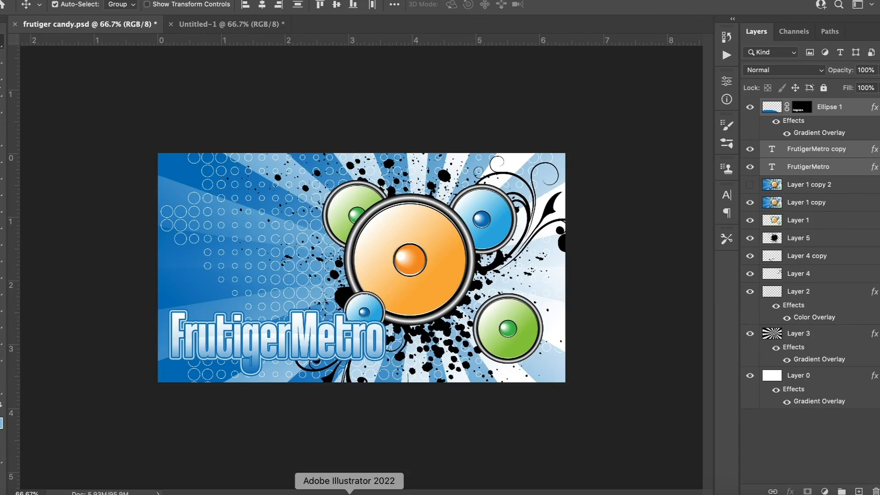